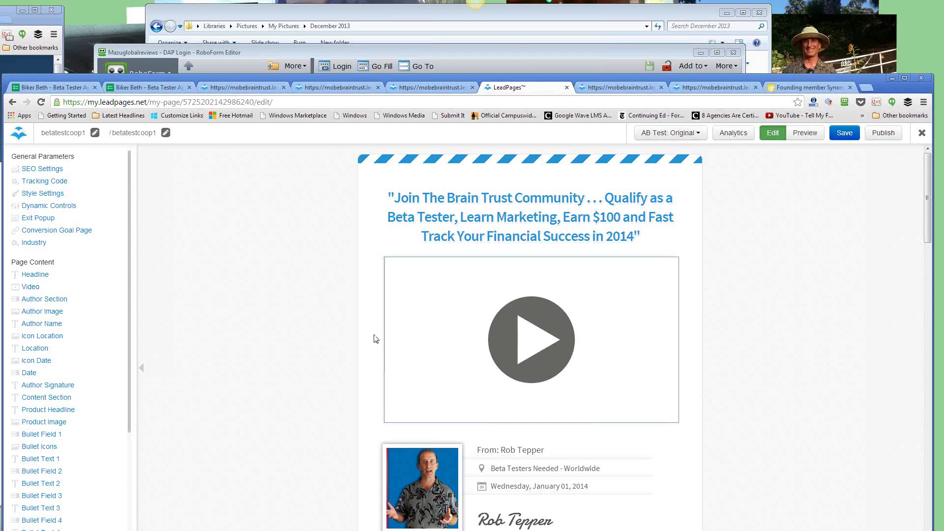
Set the video block on the betatestcoop1 page to Hidden and save the page
left_click(23, 287)
left_click(53, 172)
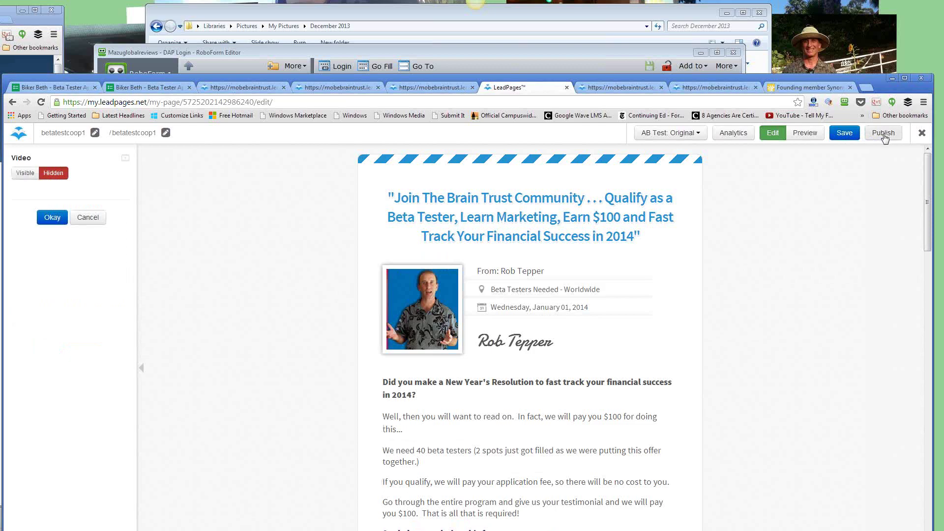
left_click(845, 133)
Publish the page, select its mobebraintrust.leadpages.net/betatestcoop1/ URL, and close the publish dialog
left_click(883, 133)
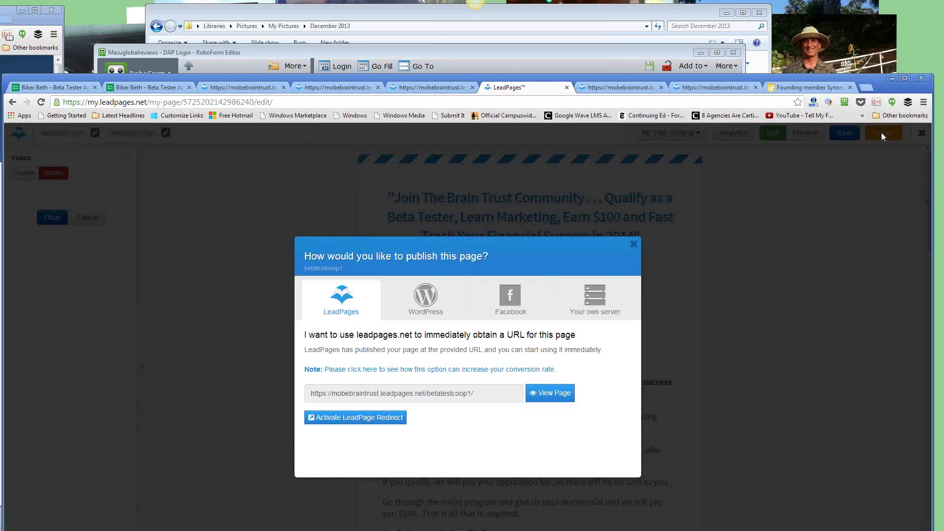
left_click_drag(497, 396, 297, 398)
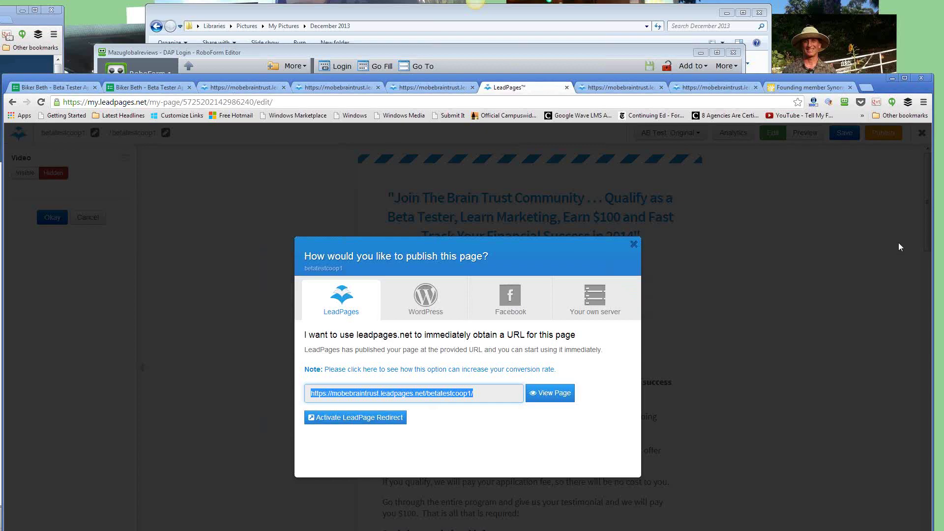
left_click_drag(766, 82, 764, 9)
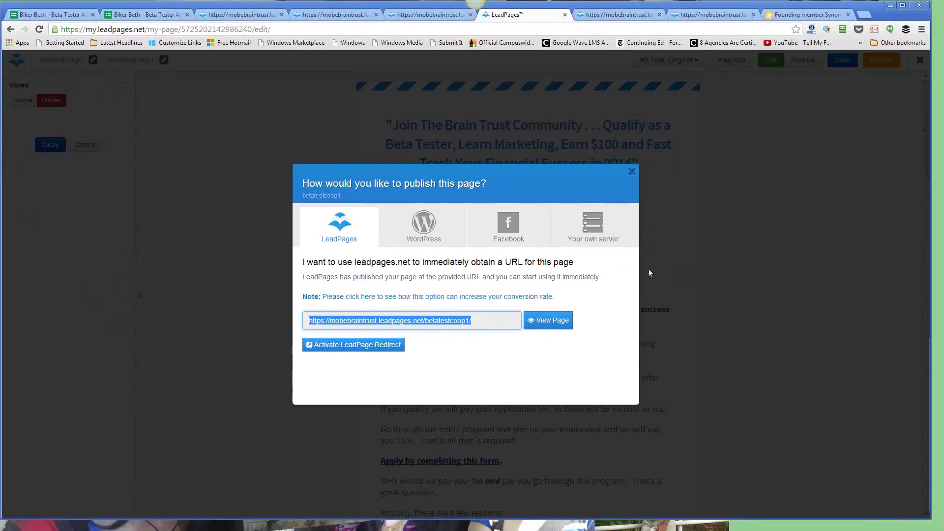
left_click(484, 320)
left_click_drag(483, 321, 279, 326)
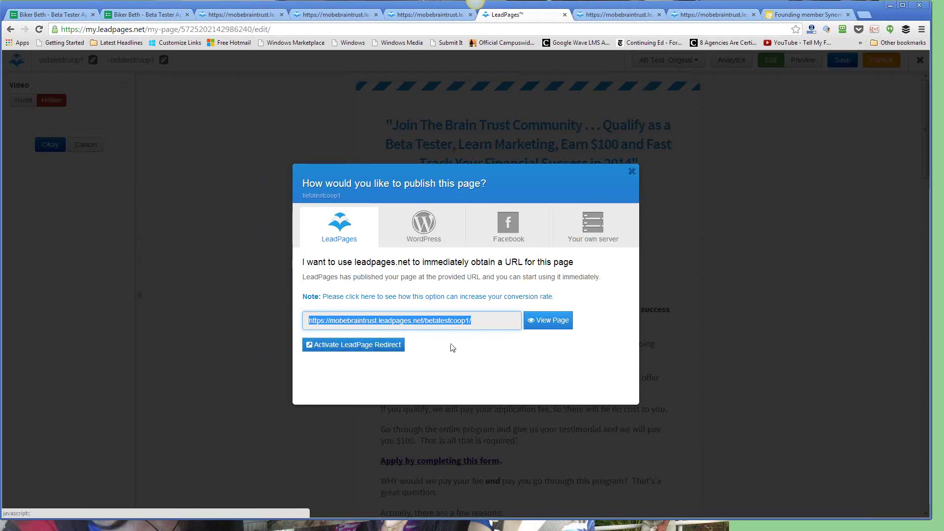
left_click(634, 173)
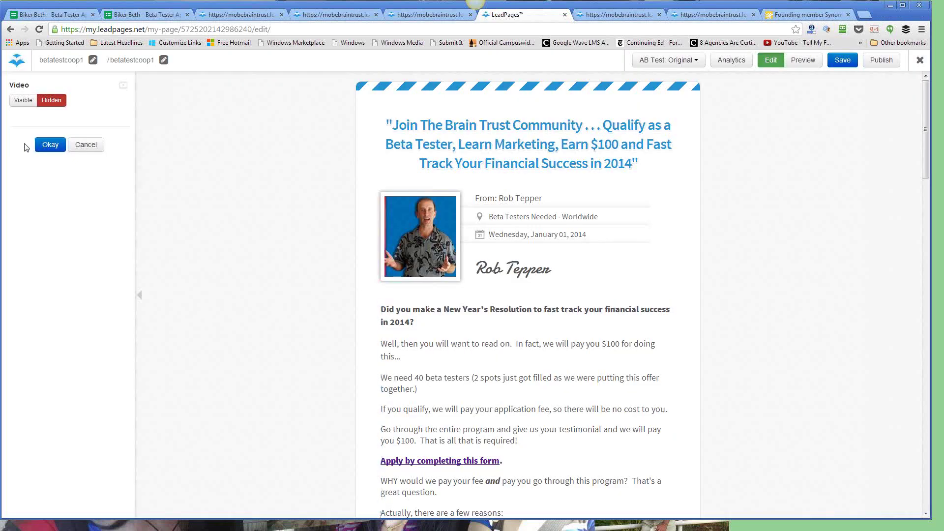
Confirm the hidden video setting and bring up the page's SEO Settings panel
left_click(51, 148)
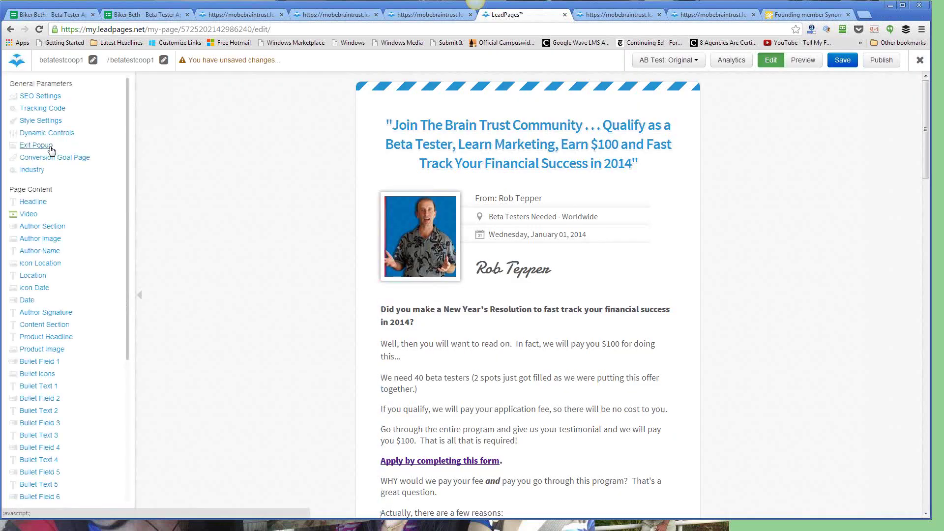
left_click(40, 97)
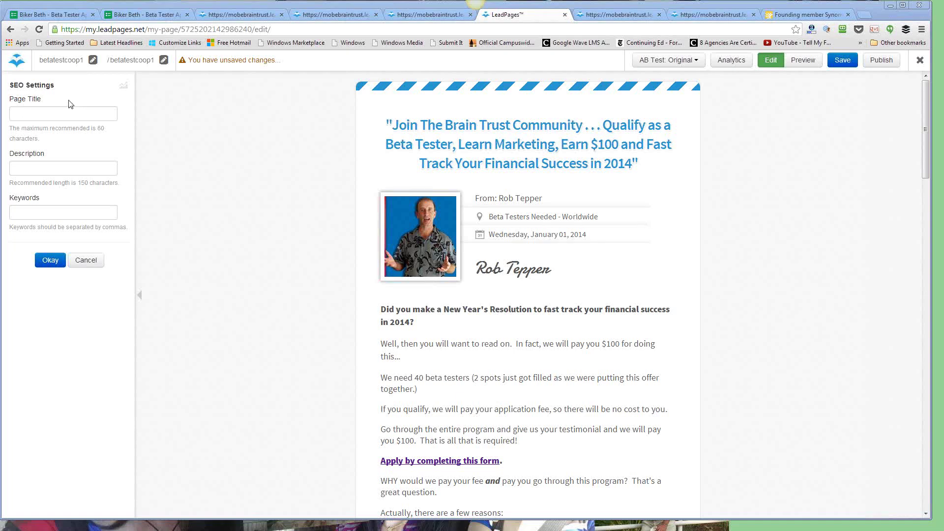
left_click(141, 16)
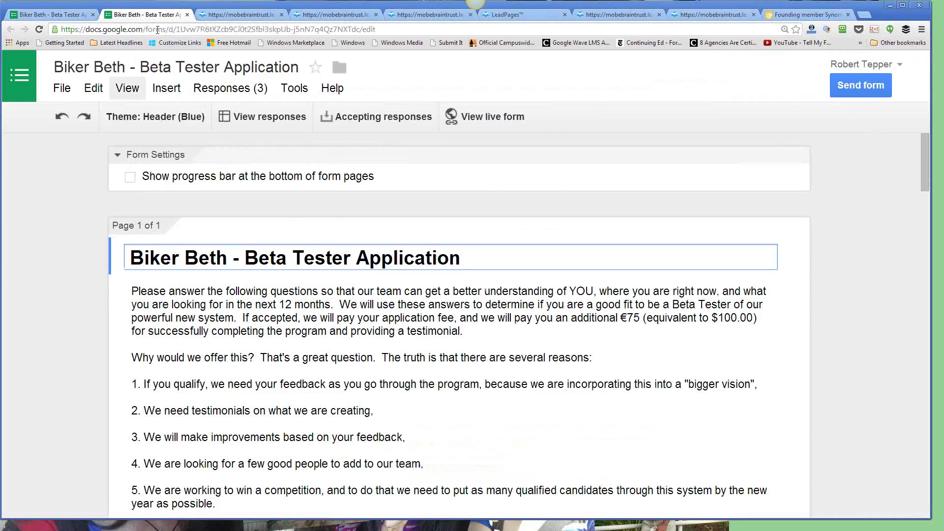
left_click(615, 21)
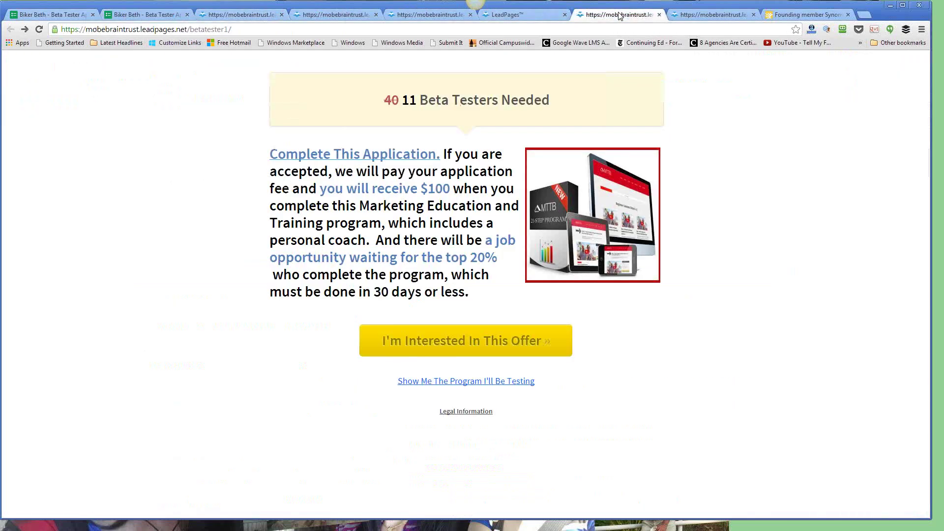
left_click(714, 21)
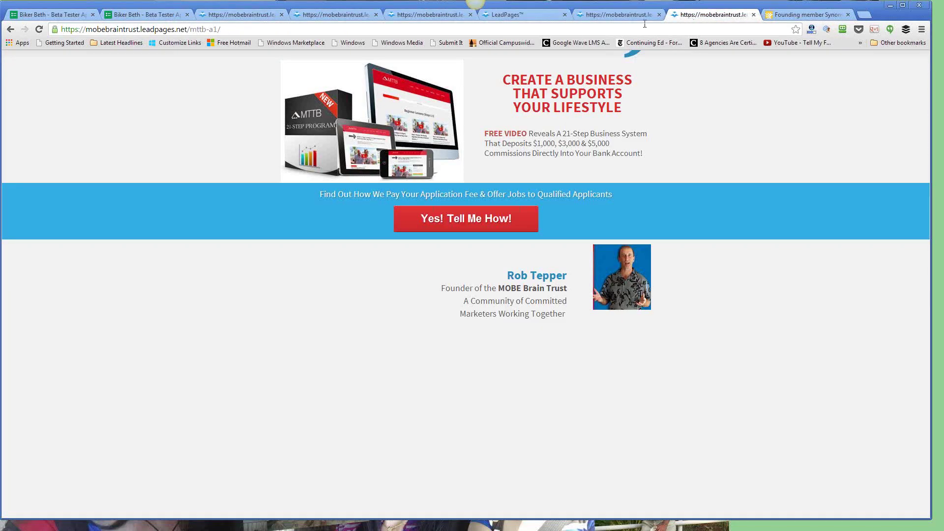
left_click(484, 21)
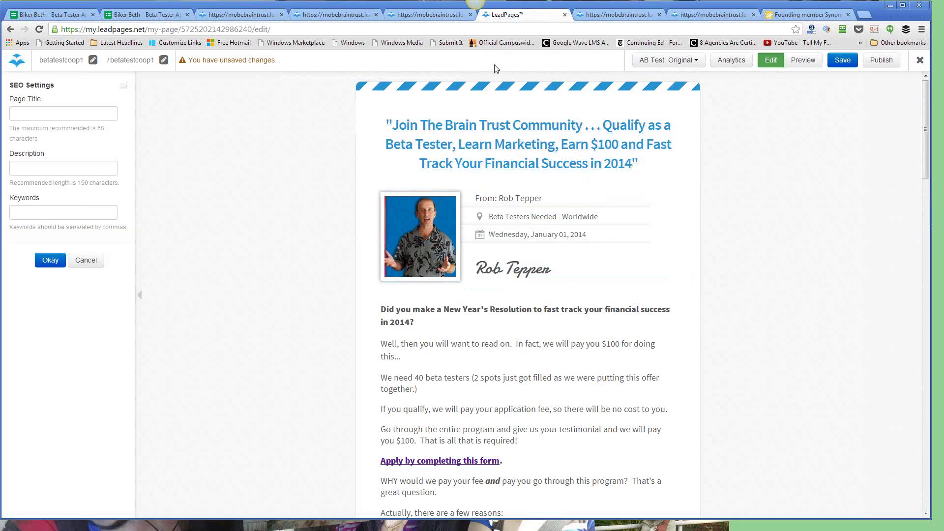
Save the pending betatestcoop1 page changes and reload the editor
left_click(843, 60)
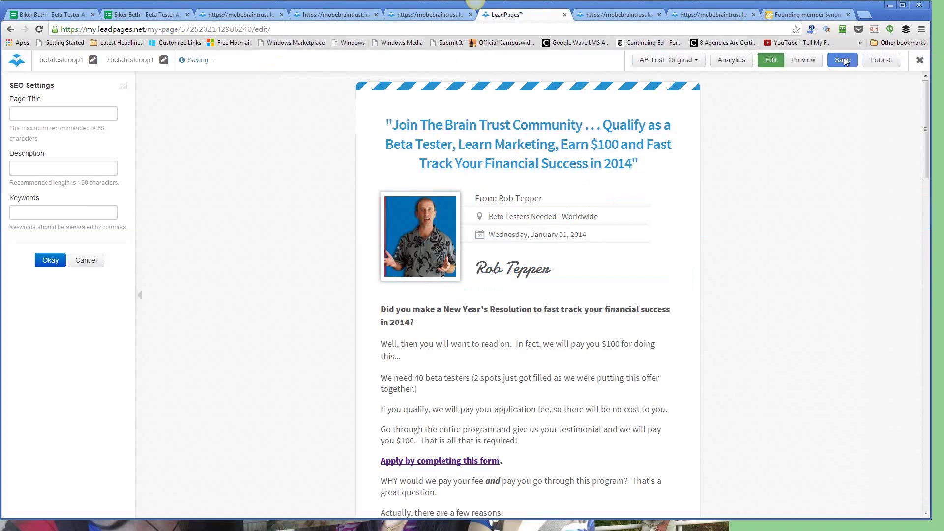
left_click(282, 29)
key("Return")
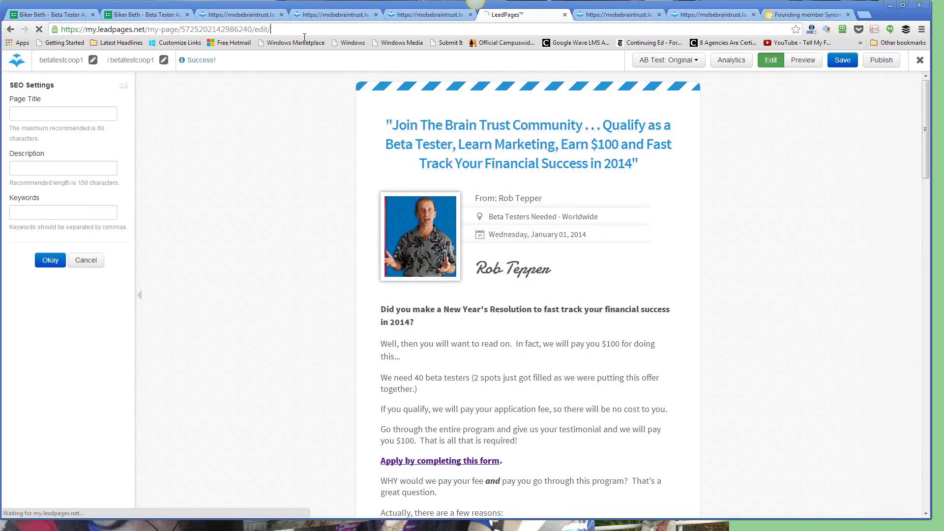
Publish the page again and select its live betatestcoop1 URL before closing the dialog
left_click(880, 66)
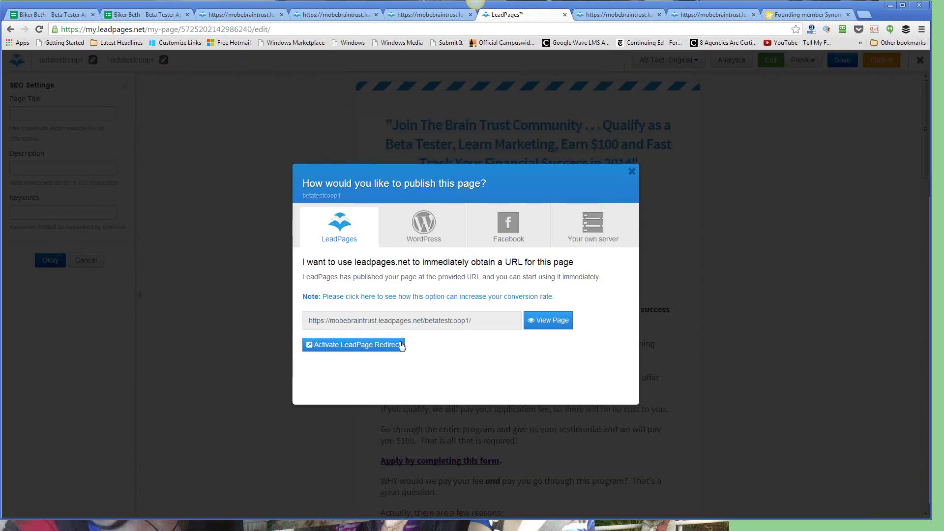
left_click_drag(483, 319, 217, 318)
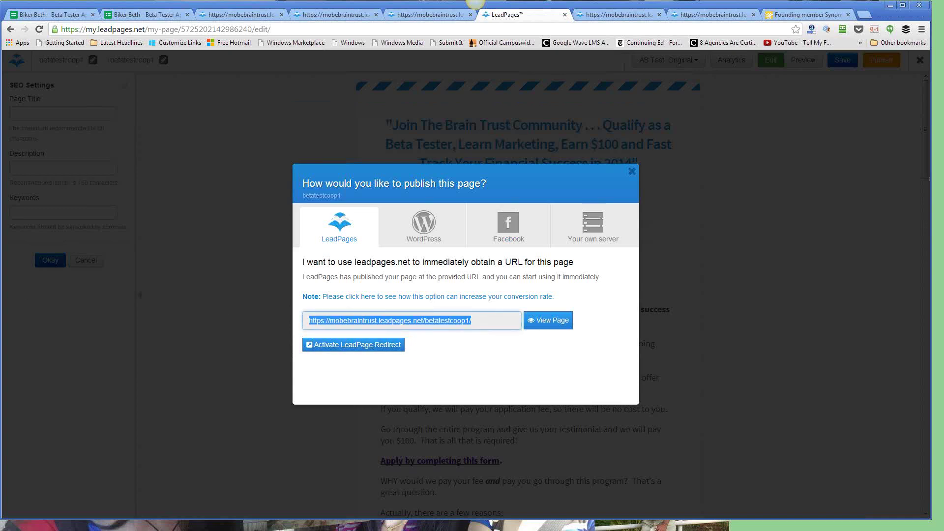
left_click(632, 172)
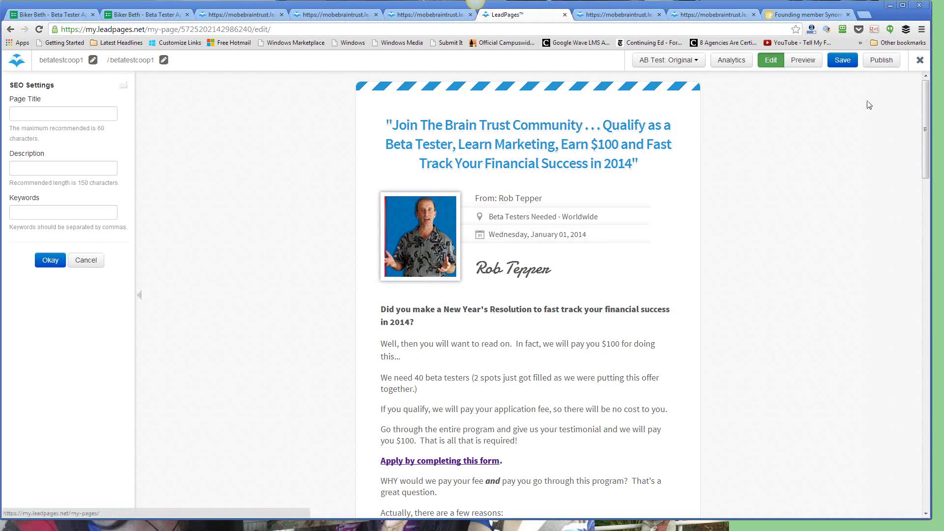
Scroll through the page copy, then cancel SEO Settings, leaving title, description and keywords blank
scroll(662, 196, "down", 8)
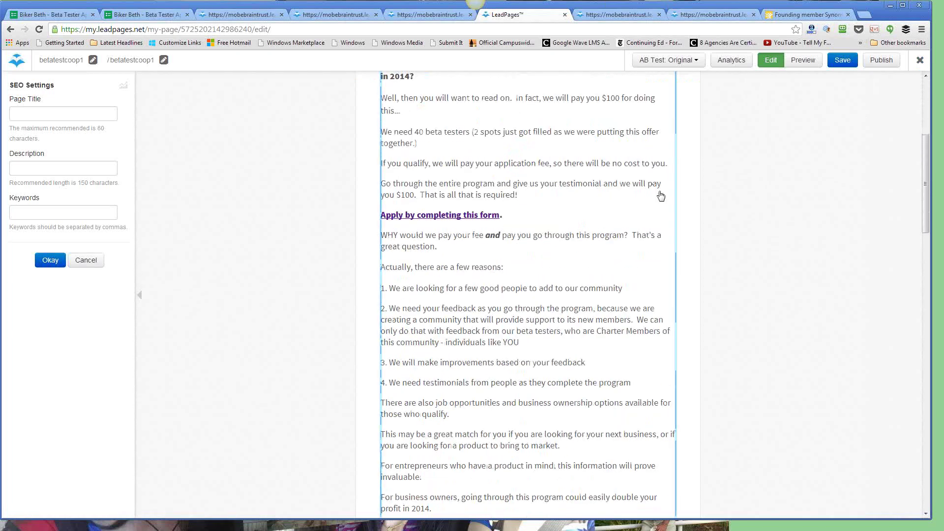
scroll(675, 195, "down", 10)
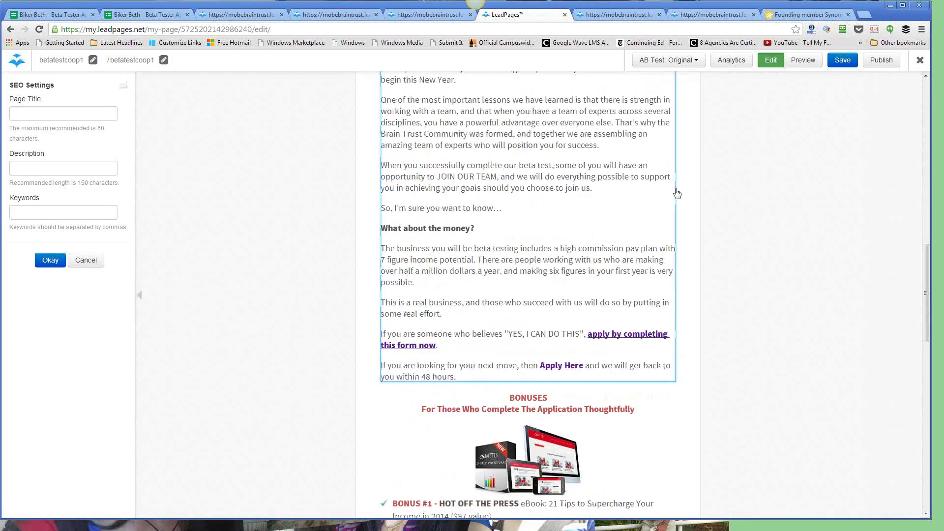
scroll(677, 187, "up", 18)
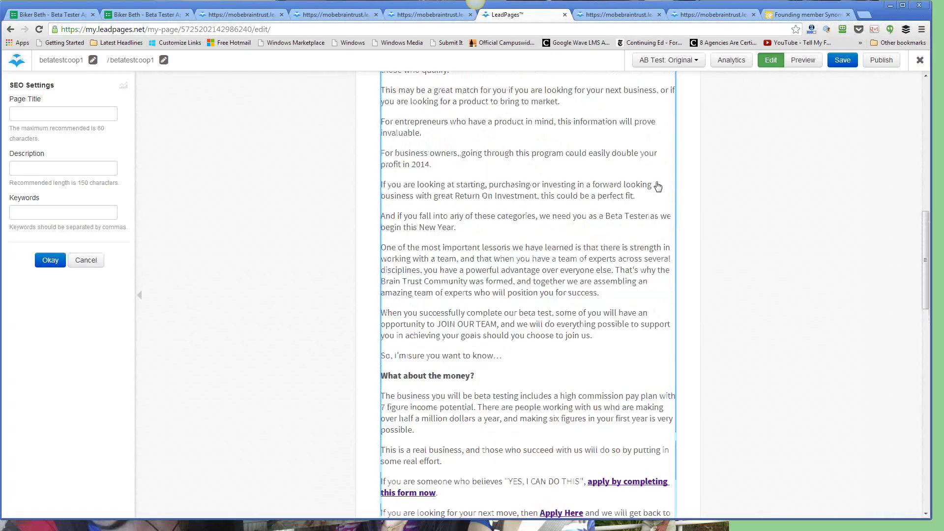
scroll(677, 173, "up", 1)
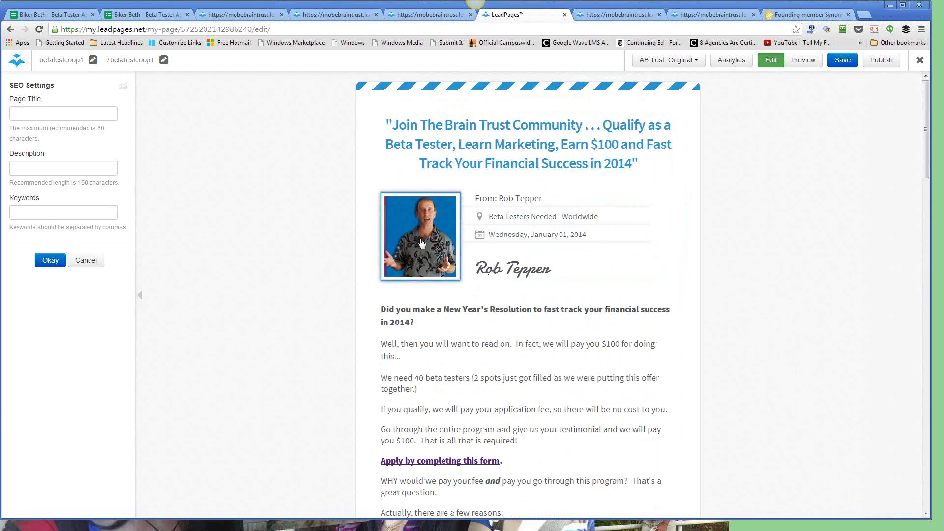
left_click(47, 262)
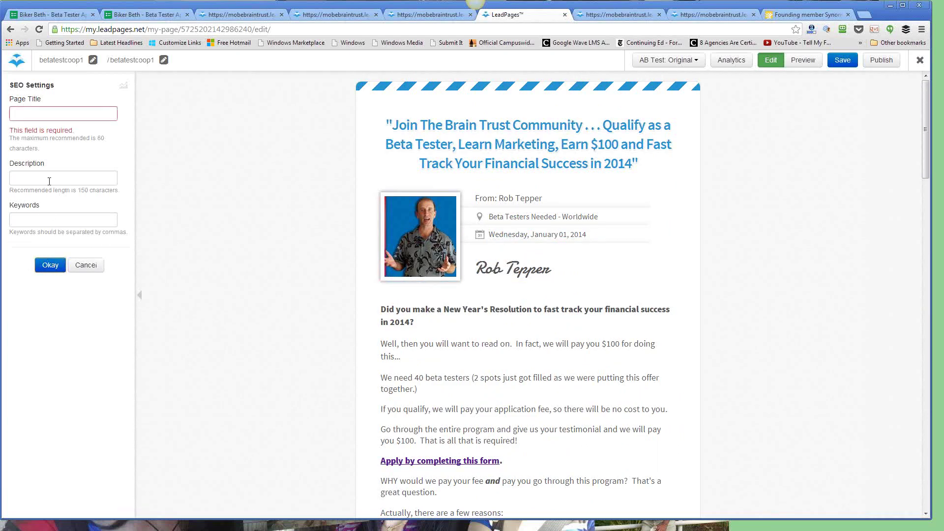
left_click(86, 267)
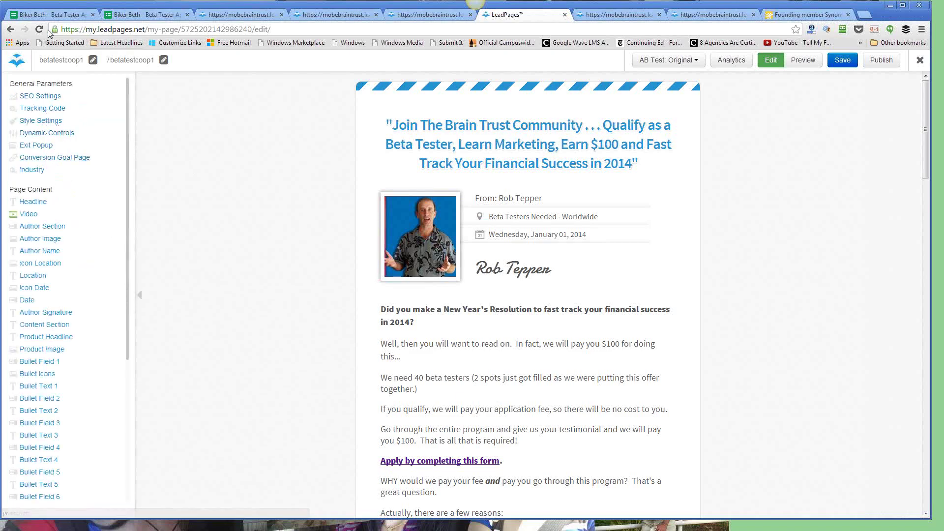
View the live Biker Beth form, then the landing page, dismissing its sign-up popup
left_click(52, 14)
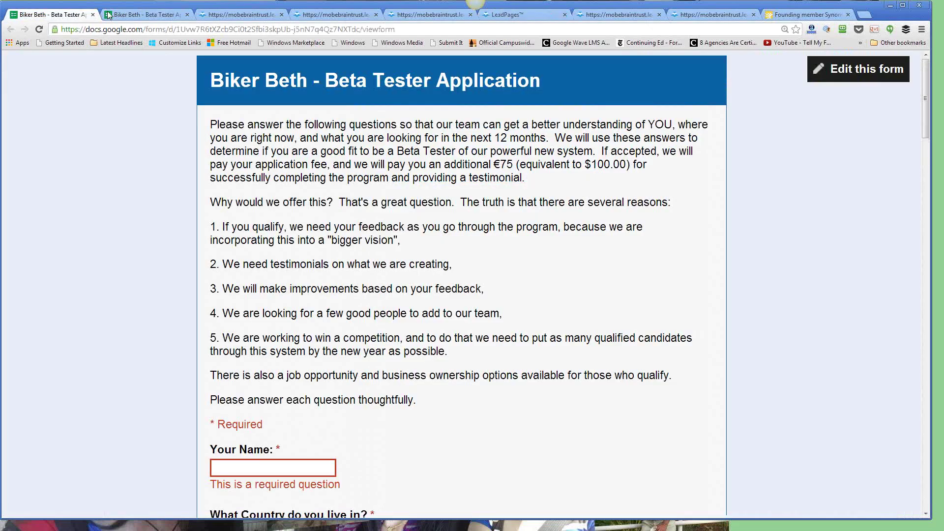
left_click(240, 14)
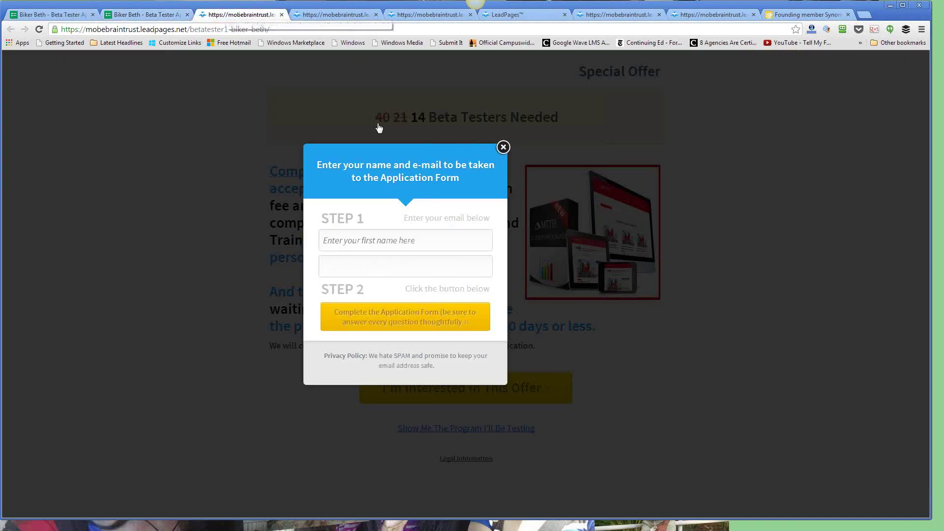
left_click(503, 147)
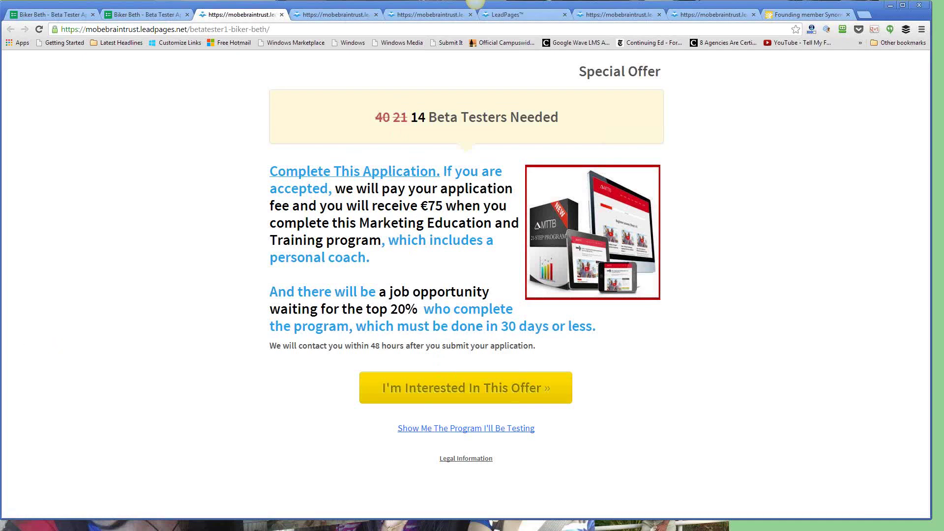
Minimize the pictures folder window and start a new blank Chrome tab
key("alt+Tab")
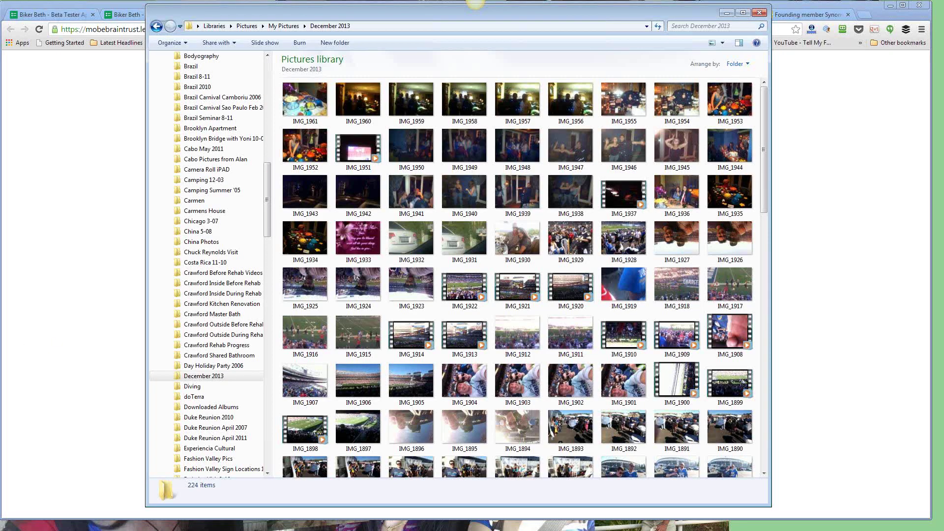
left_click(726, 13)
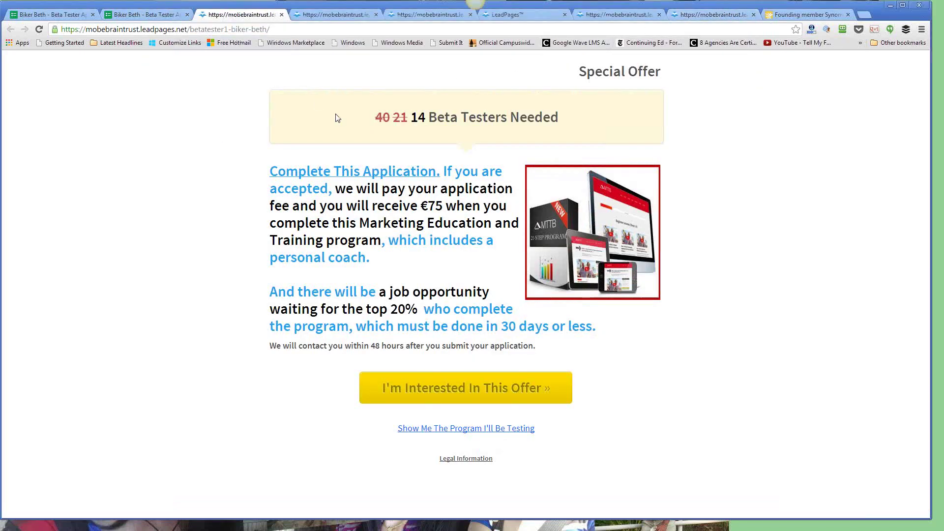
left_click(865, 16)
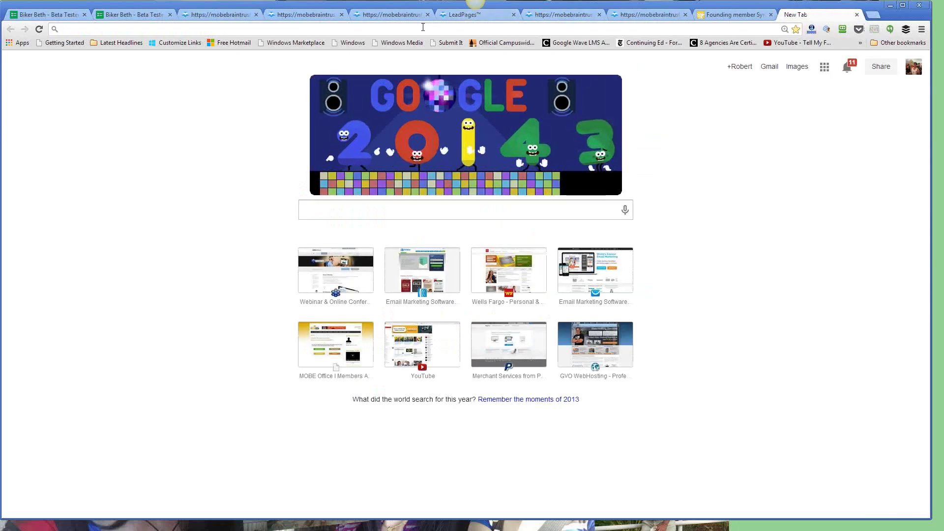
Go to aweber.com and submit the saved AWeber login with RoboForm
type("aweber.com")
key("Return")
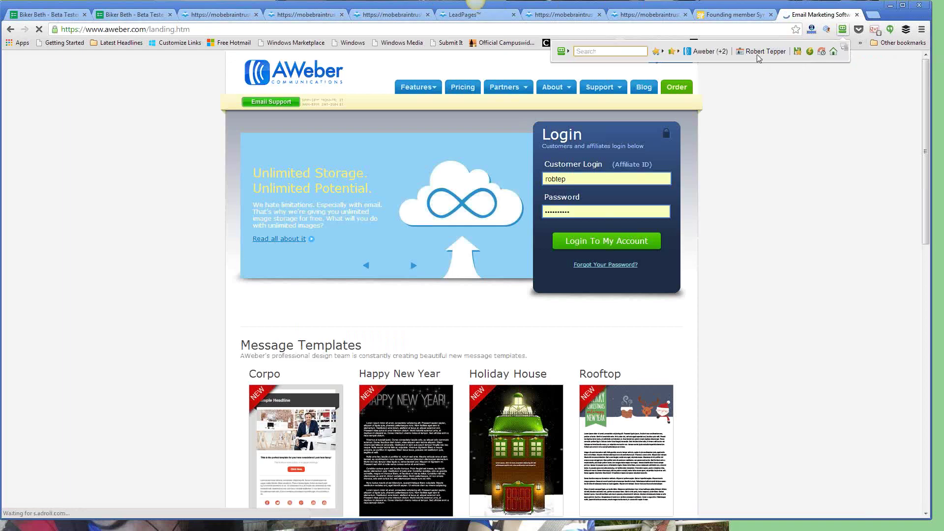
left_click(712, 52)
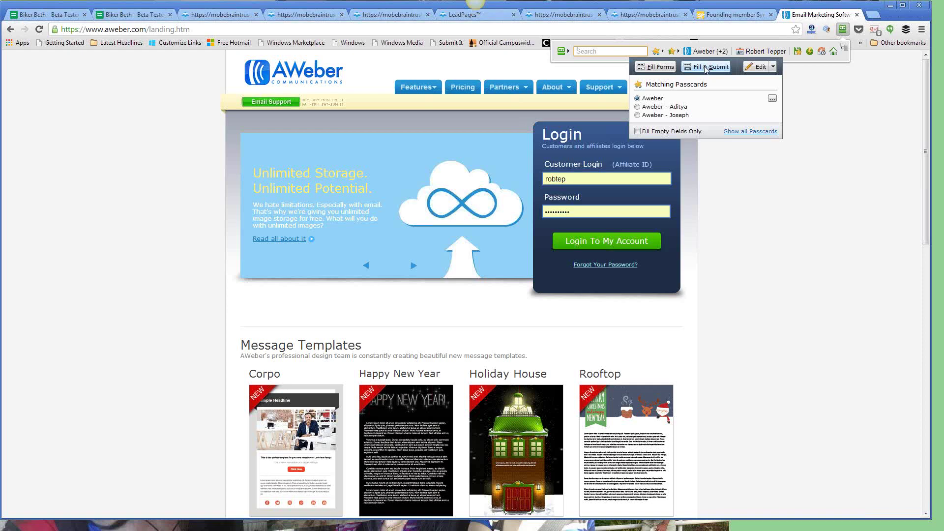
left_click(706, 67)
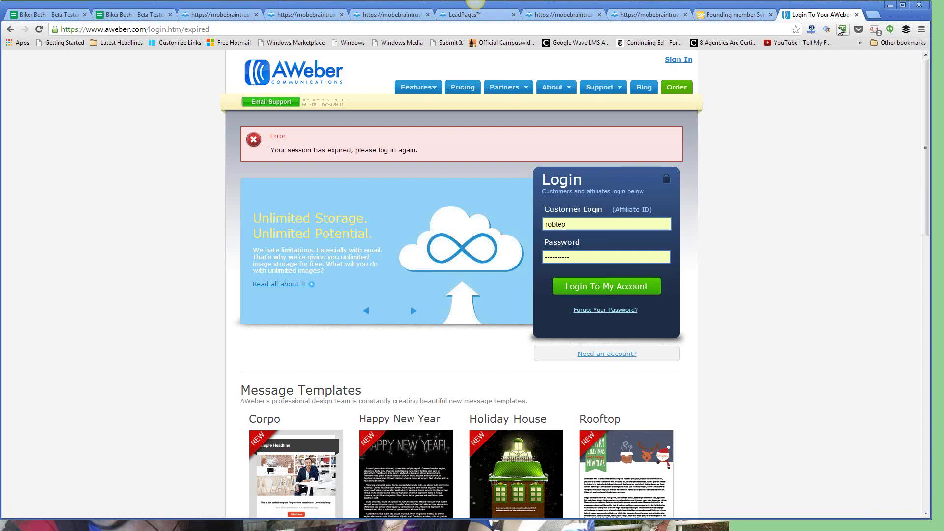
Fill and submit the other 'Aweber' passcard from RoboForm's Matching Passcards
left_click(843, 31)
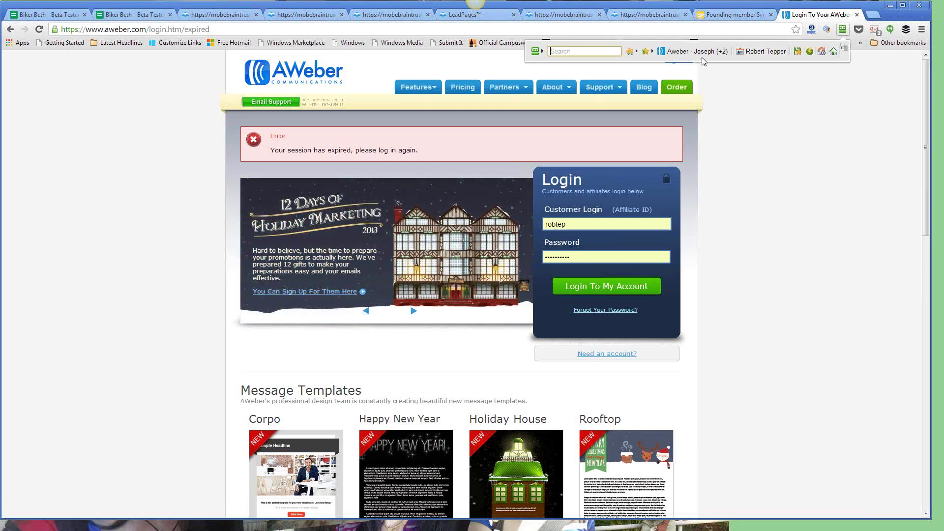
mouse_move(700, 53)
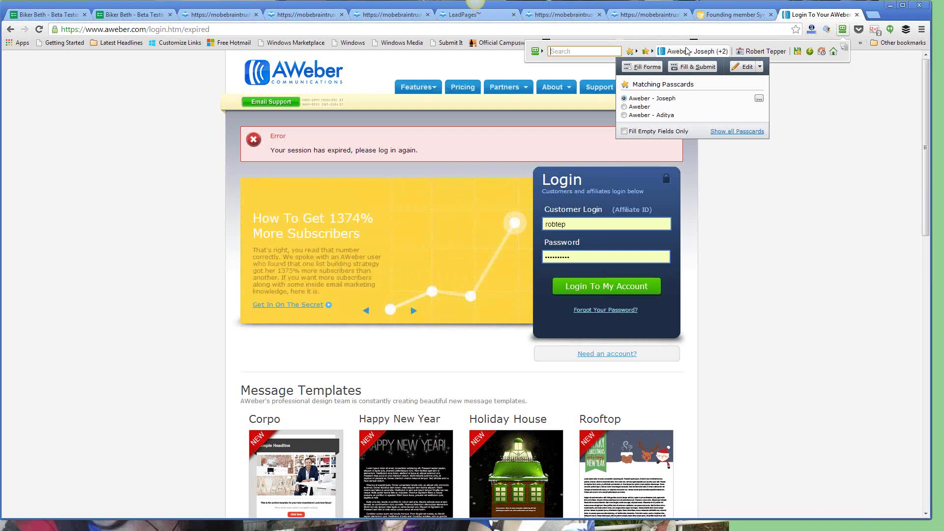
left_click(794, 194)
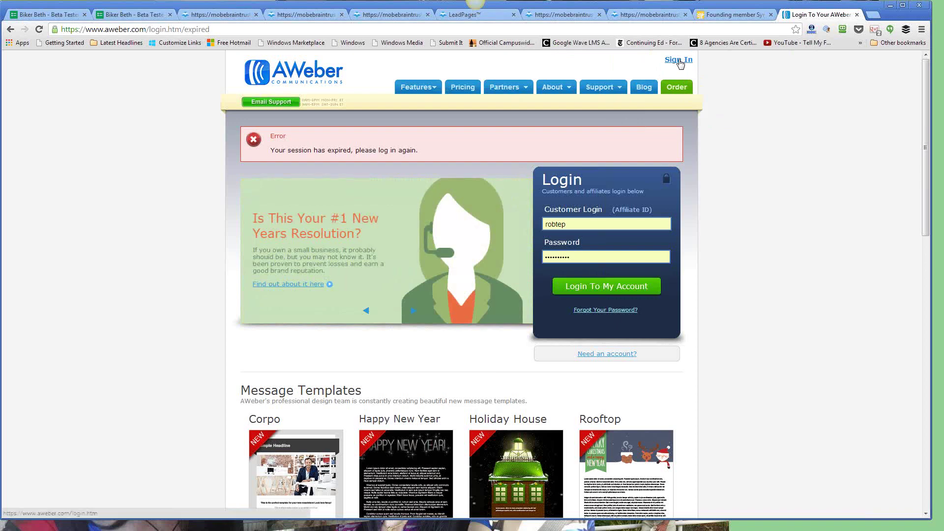
left_click(842, 30)
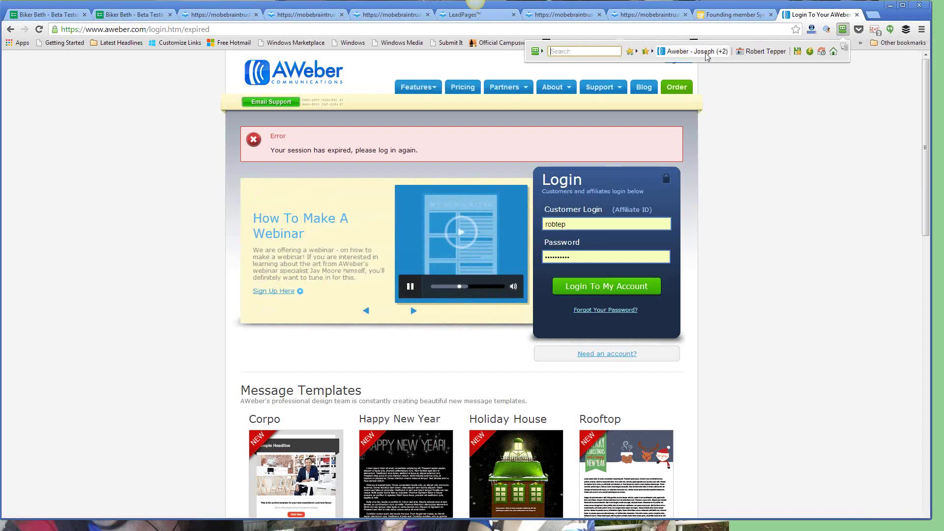
left_click(716, 53)
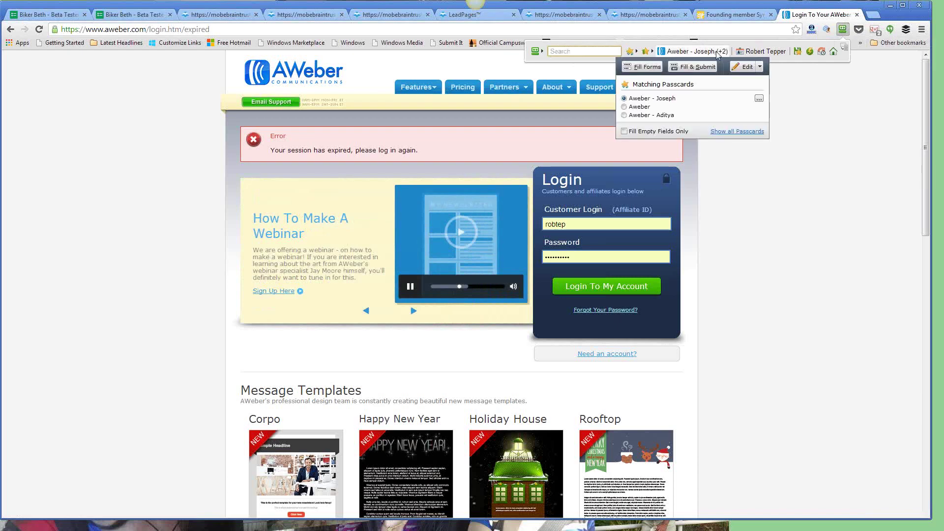
left_click(624, 107)
left_click(693, 67)
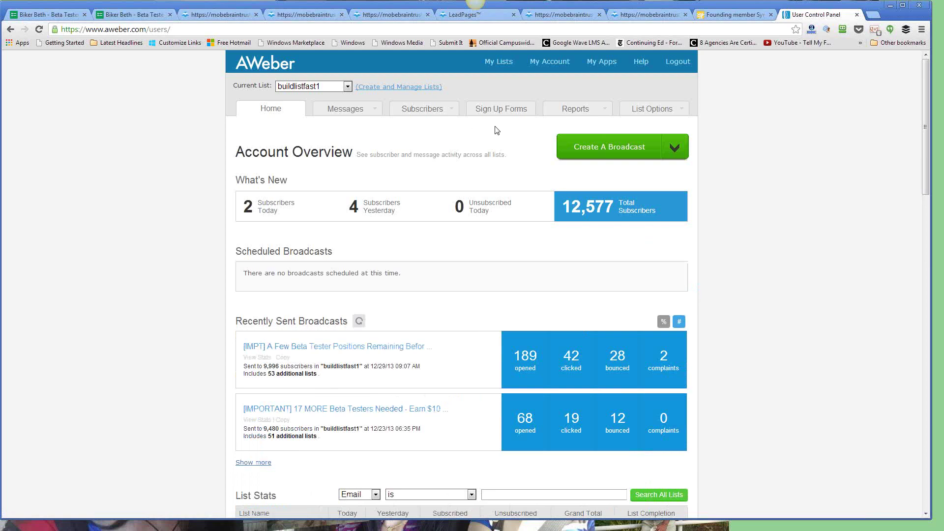
Choose gimmemygift from the Current List dropdown in AWeber
left_click(347, 86)
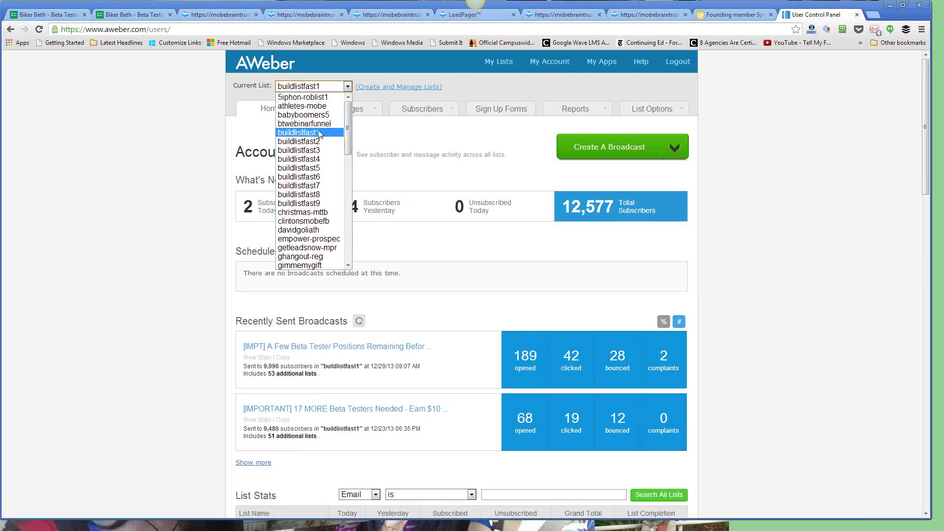
scroll(311, 172, "down", 2)
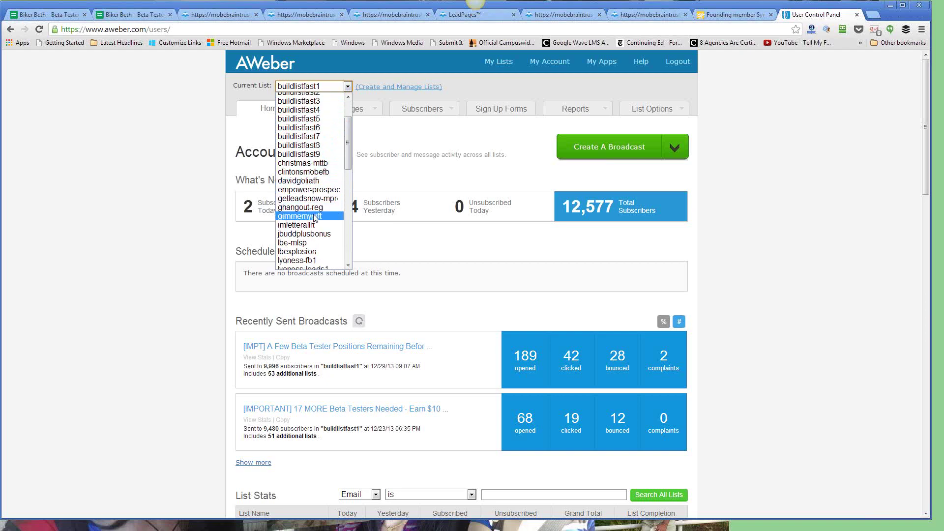
left_click(315, 216)
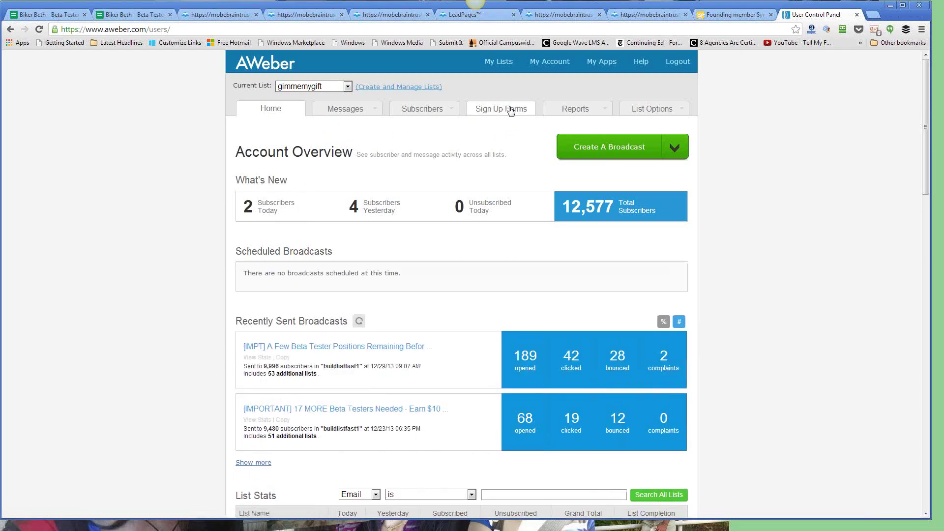
Open the GimmeMyGift form for editing from the list's Sign Up Forms
left_click(511, 109)
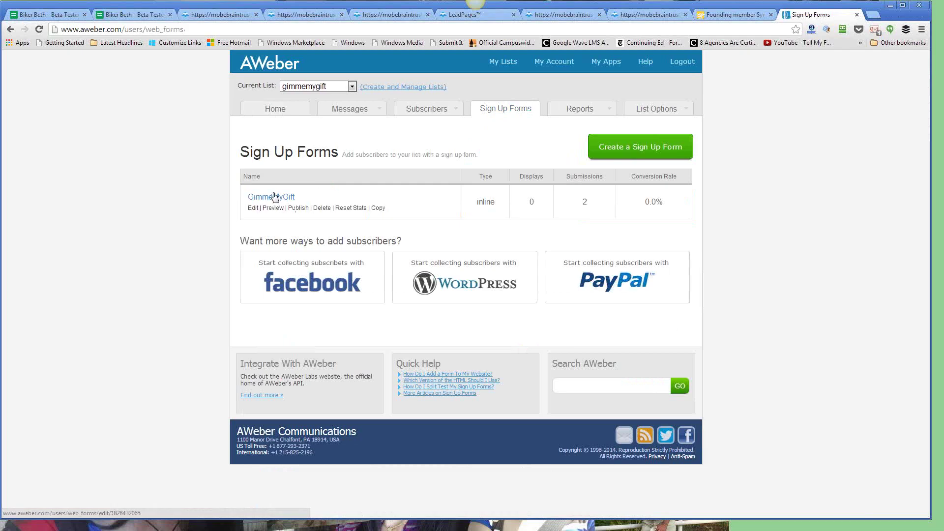
left_click(253, 208)
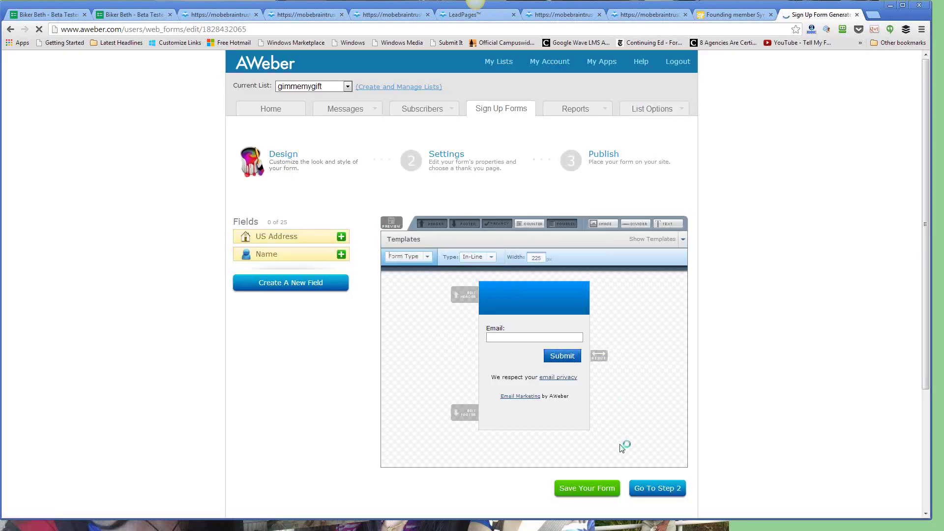
Review the GimmeMyGift Thank You Page URL in Step 2, then save the form at Step 3
left_click(667, 488)
left_click(449, 349)
left_click_drag(449, 348, 420, 348)
left_click_drag(351, 346, 222, 344)
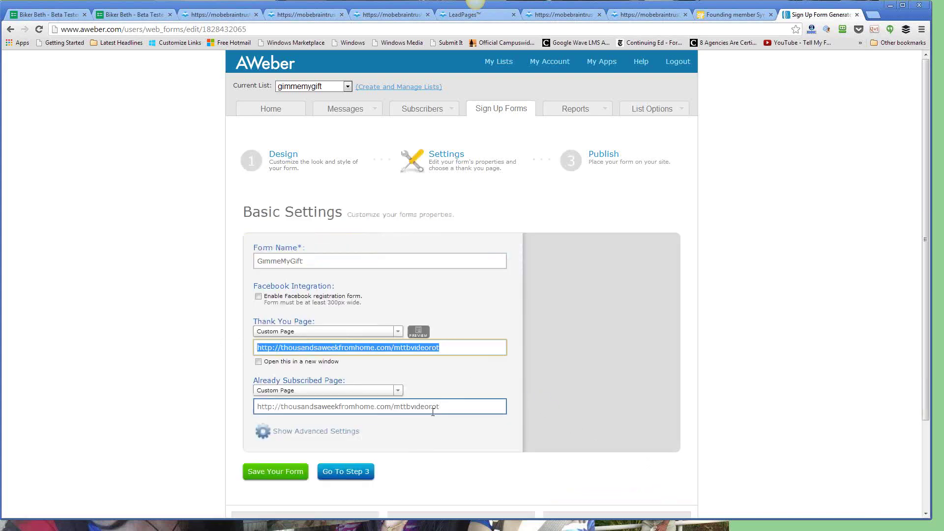
scroll(549, 402, "down", 2)
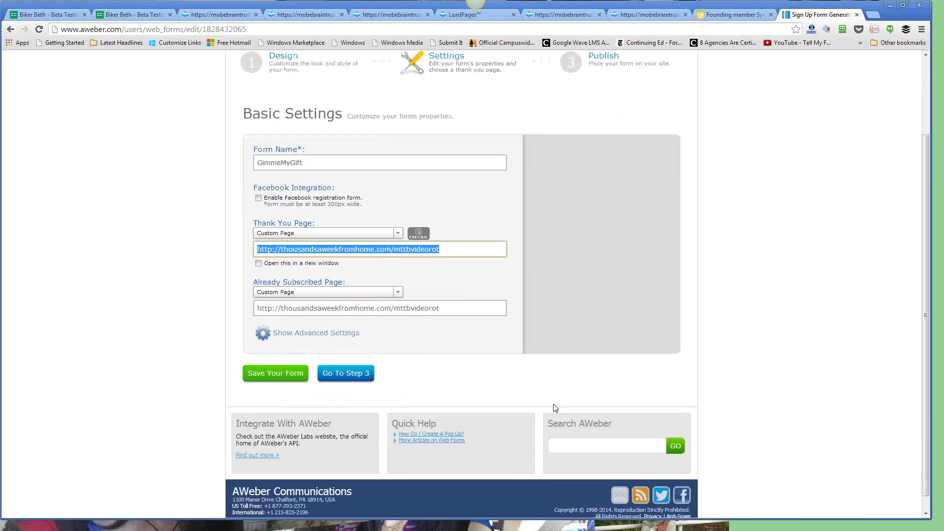
left_click(344, 374)
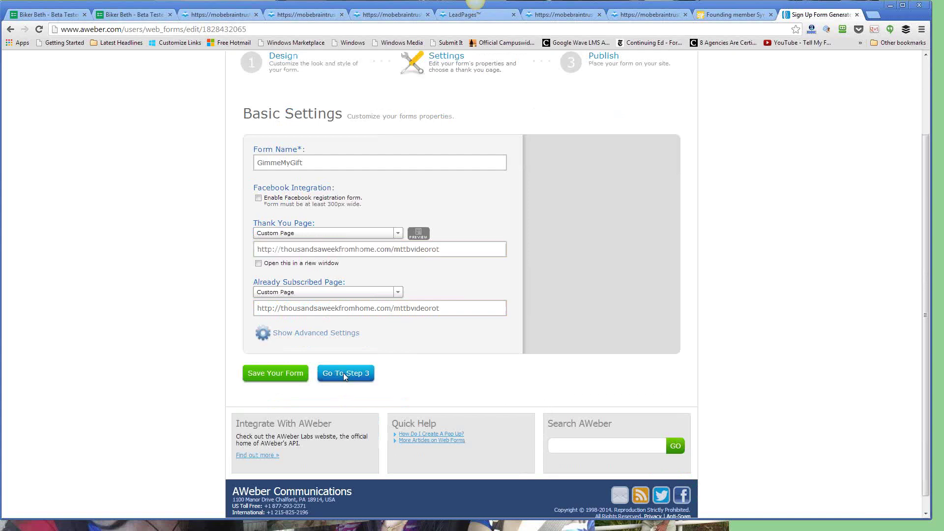
left_click(398, 258)
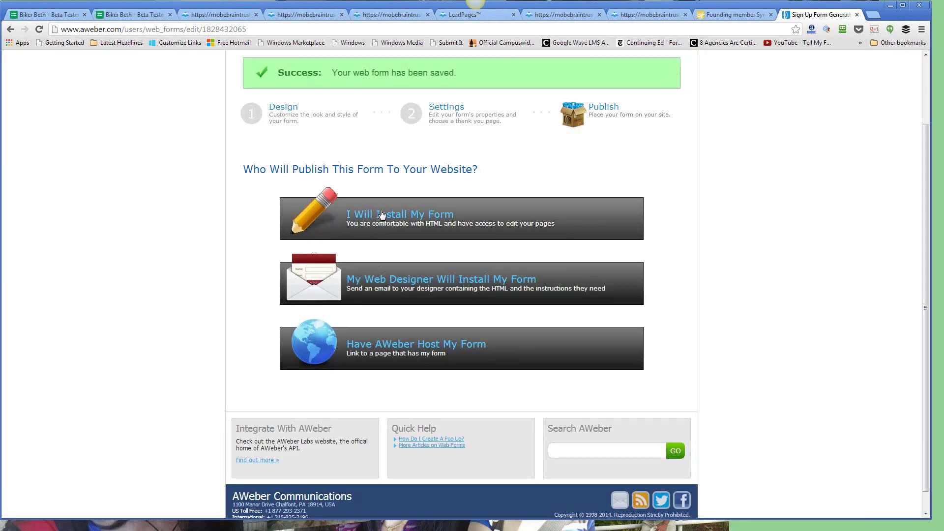
Show the GimmeMyGift web form's Raw HTML code for self-installation and select all of it
left_click(382, 215)
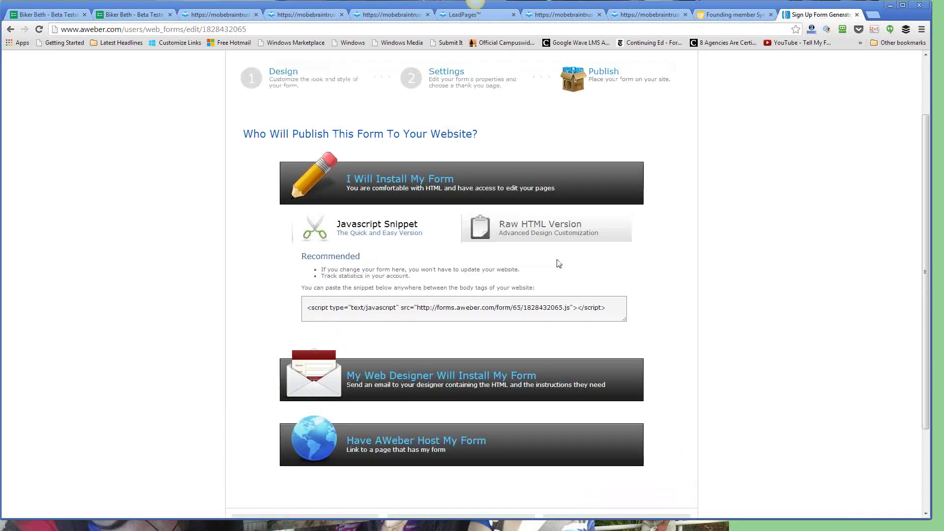
left_click(541, 228)
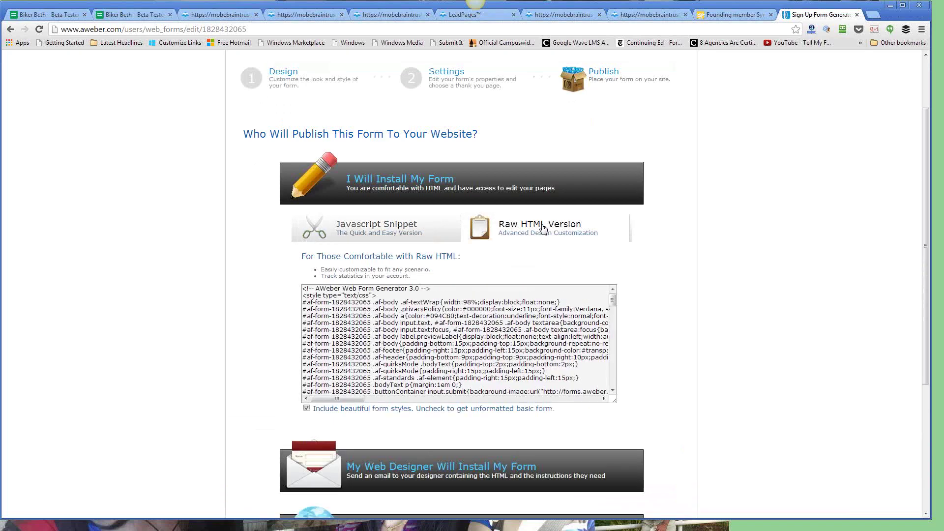
left_click(447, 336)
key("ctrl+a")
right_click(437, 321)
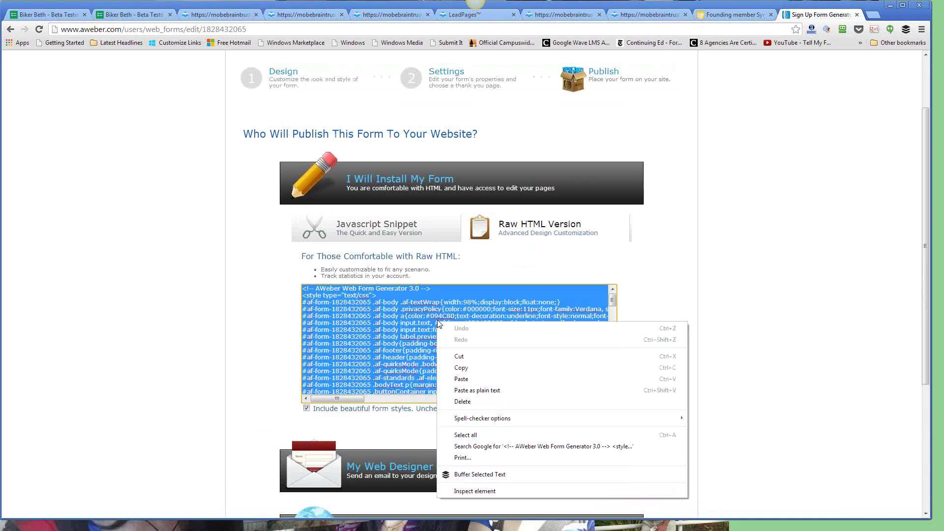
left_click(465, 435)
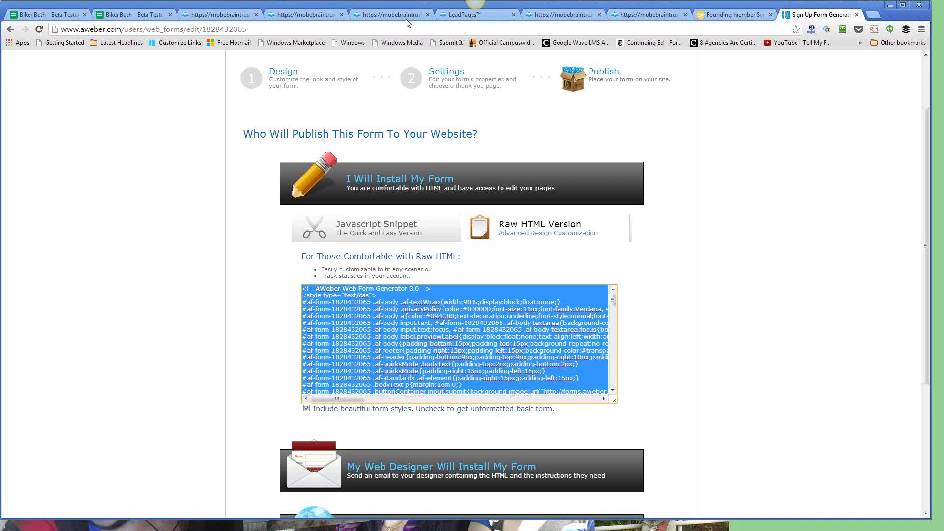
Check the live betatester1 page and its sign-up popup, then return to the betatestcoop1 editor
left_click(658, 17)
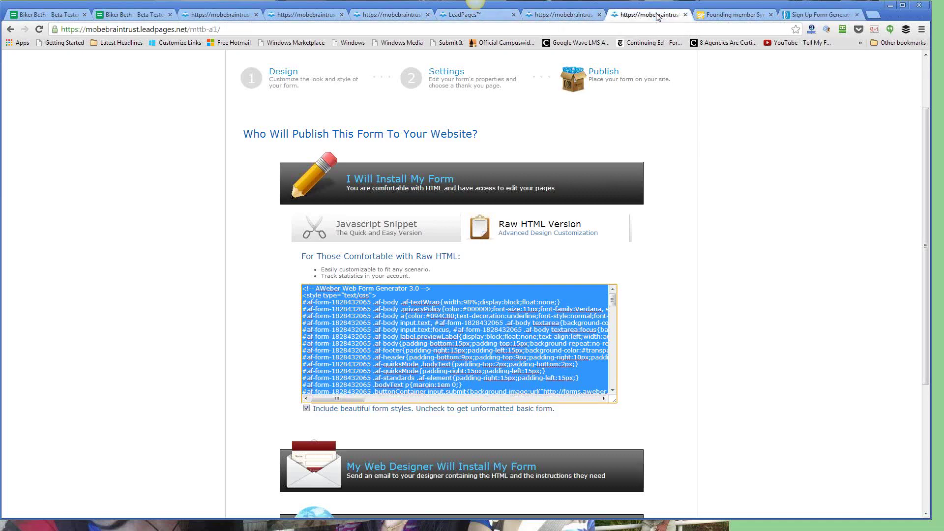
left_click(566, 16)
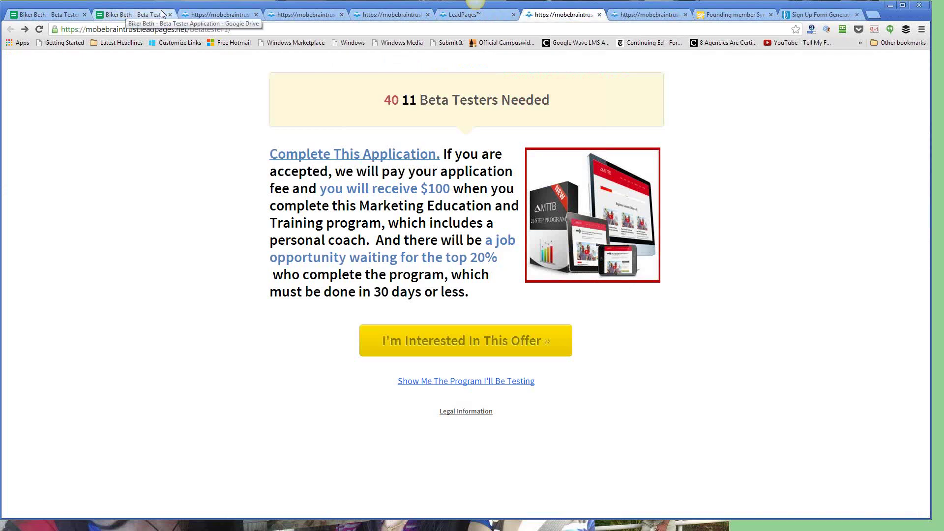
left_click(305, 17)
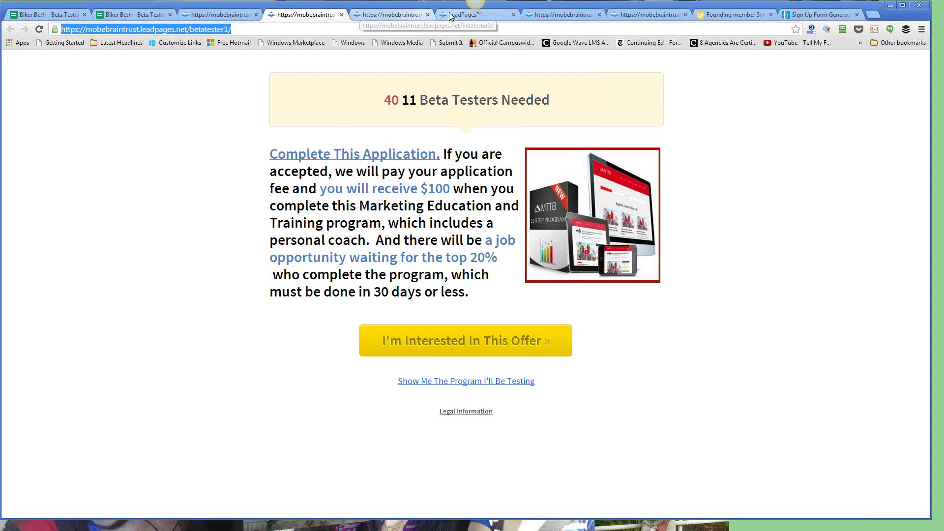
left_click(389, 15)
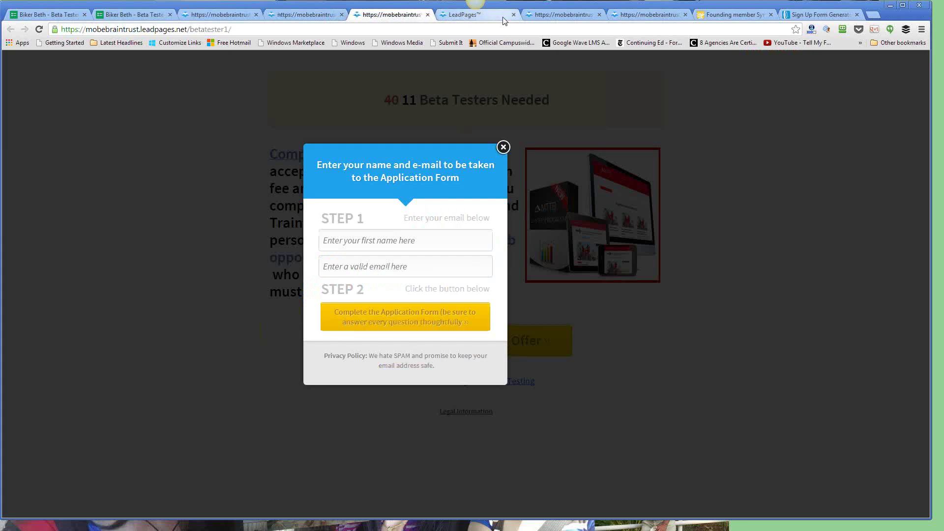
left_click(503, 147)
left_click(496, 16)
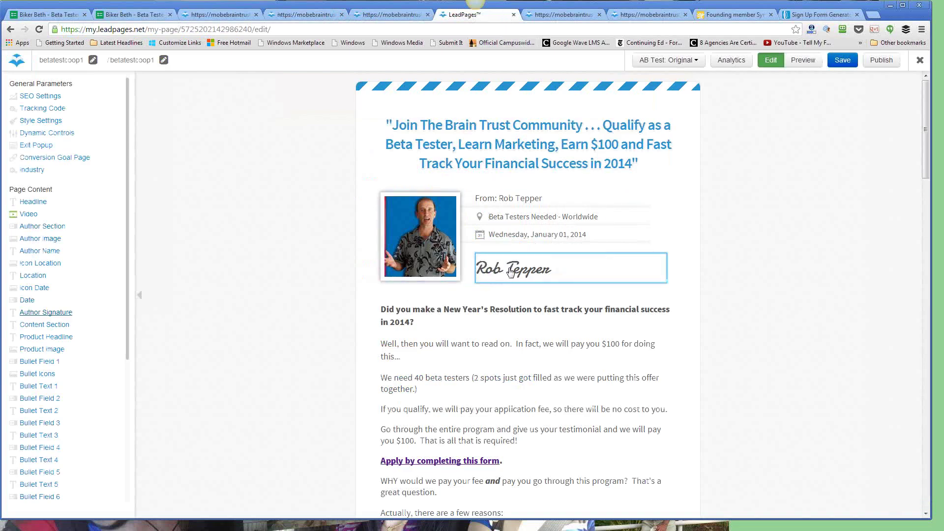
Switch the Add to Cart section's visibility from Visible to Hidden
scroll(511, 272, "down", 1)
scroll(511, 273, "down", 4)
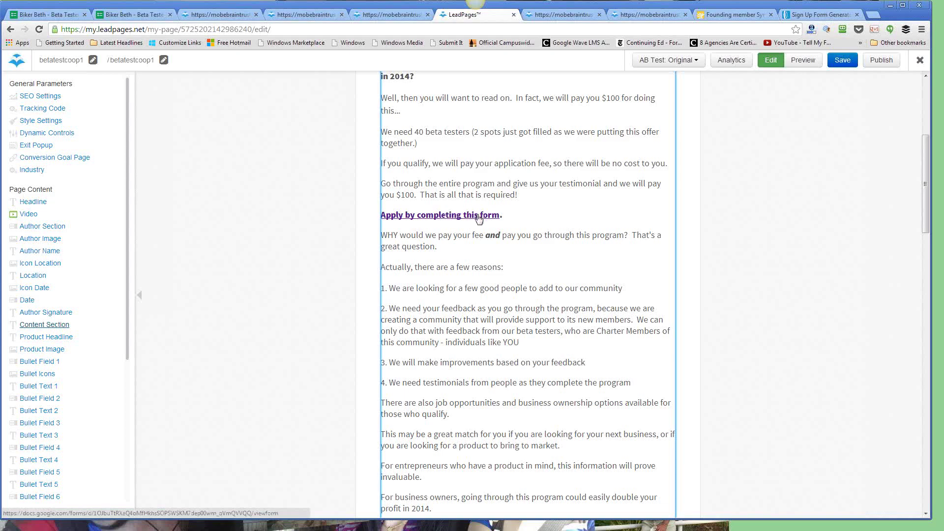
scroll(474, 253, "down", 4)
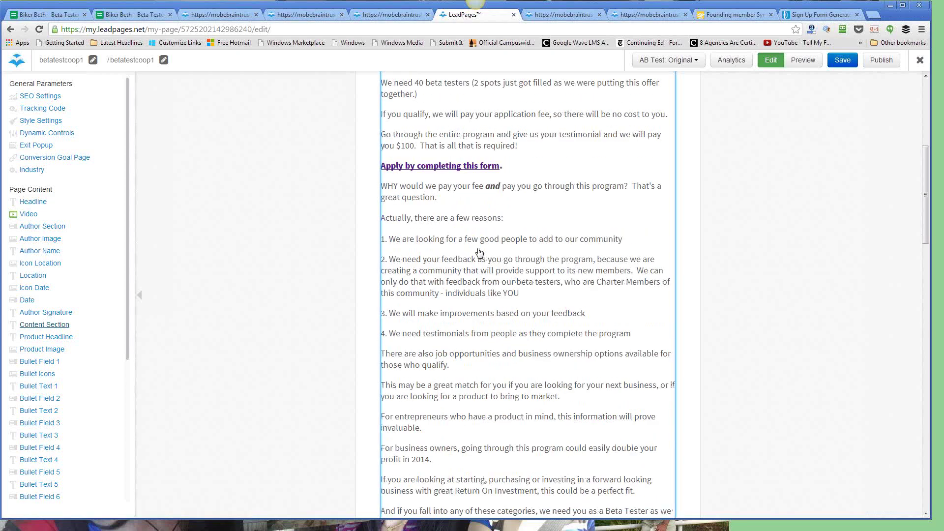
scroll(475, 257, "down", 6)
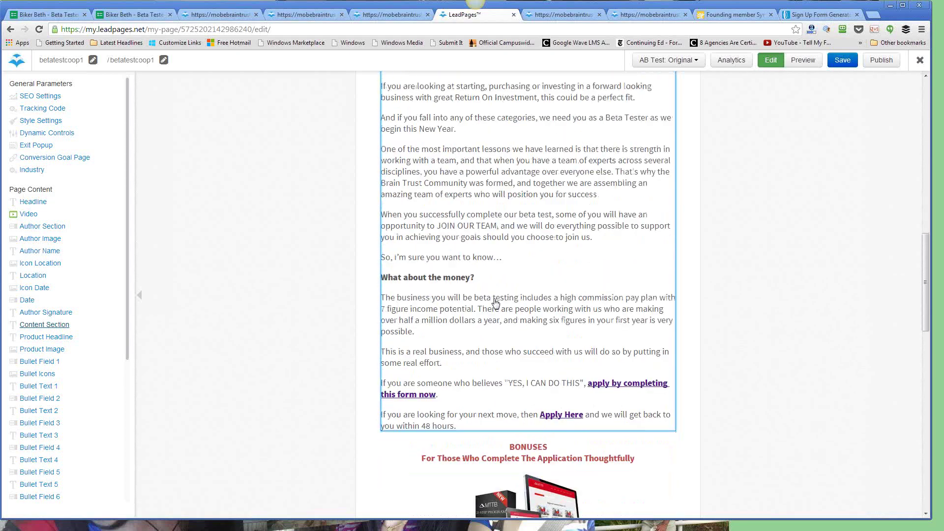
scroll(497, 307, "down", 5)
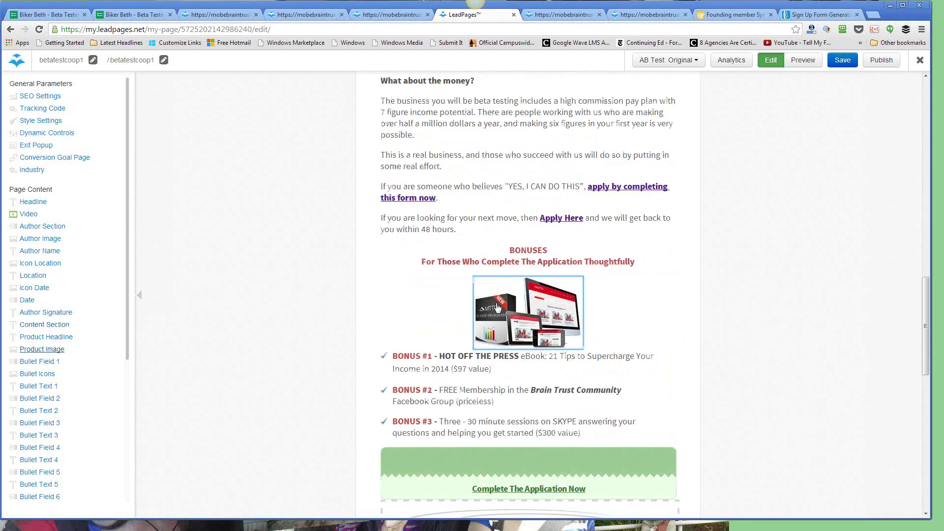
scroll(492, 271, "down", 2)
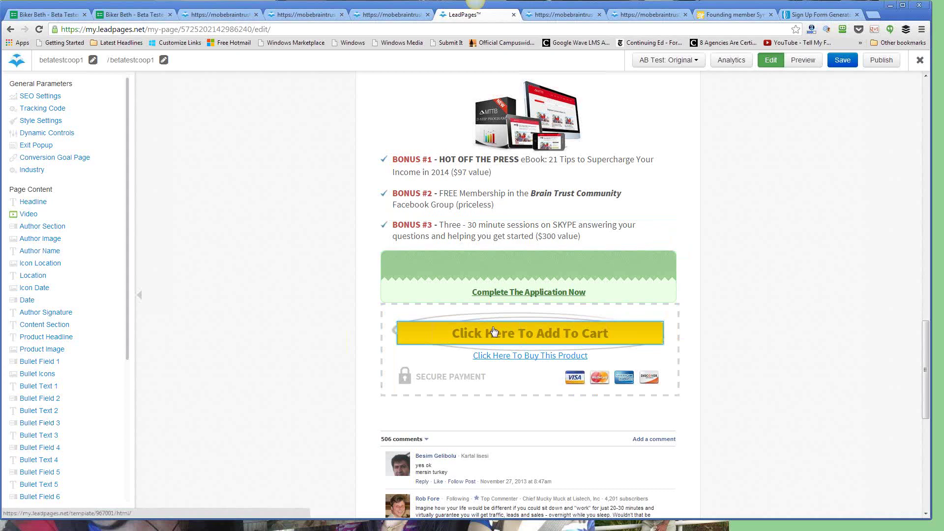
left_click(392, 318)
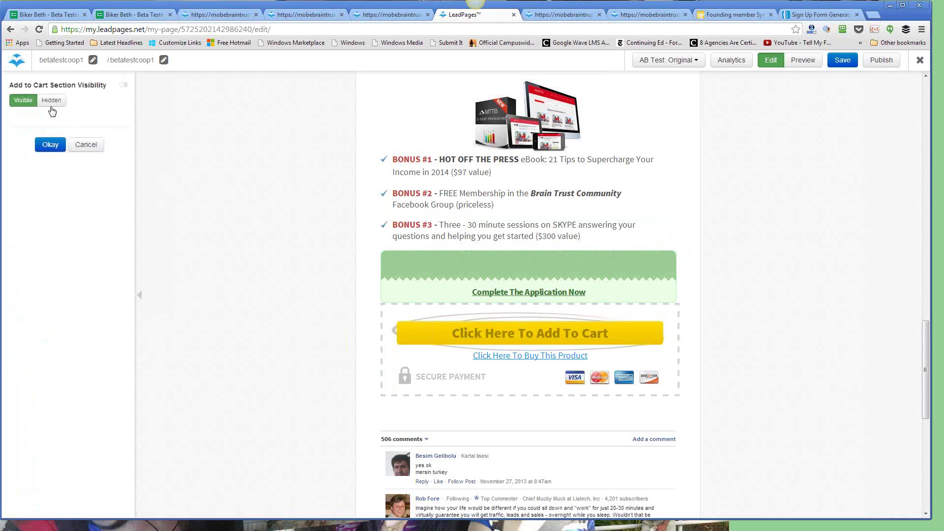
left_click(51, 101)
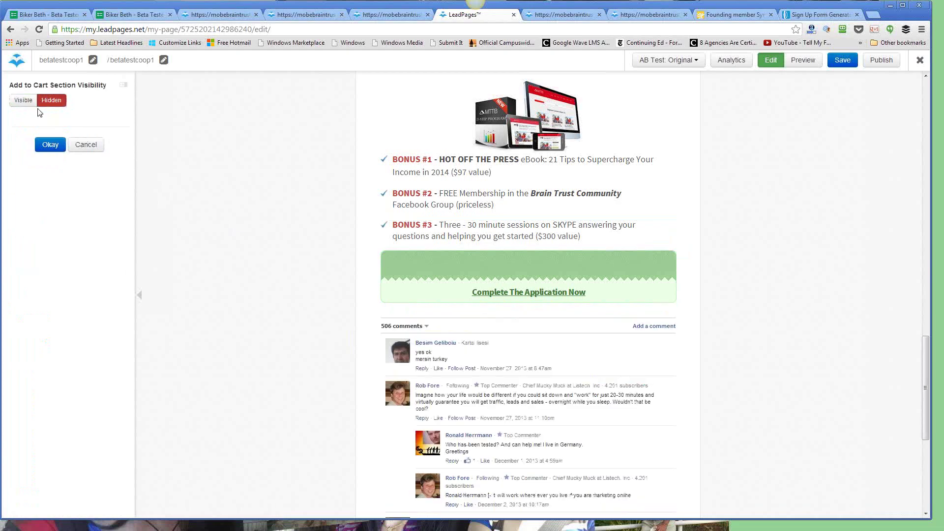
Confirm the hidden Add to Cart change, save the page and publish it to leadpages.net
left_click(50, 144)
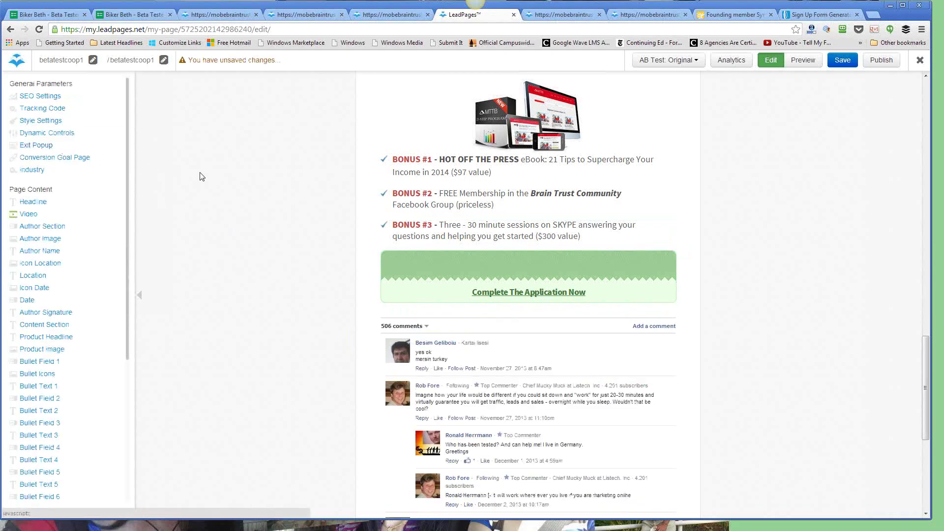
scroll(354, 217, "down", 4)
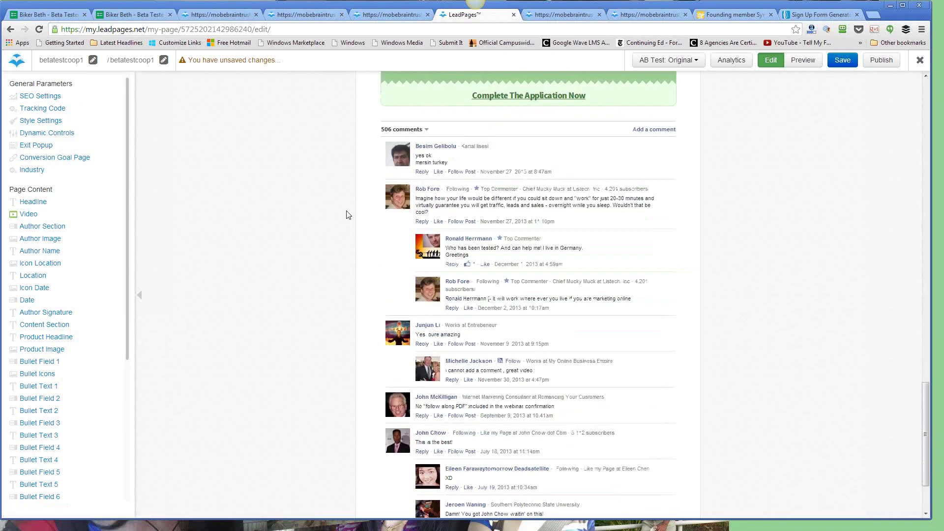
scroll(347, 217, "up", 2)
left_click(841, 64)
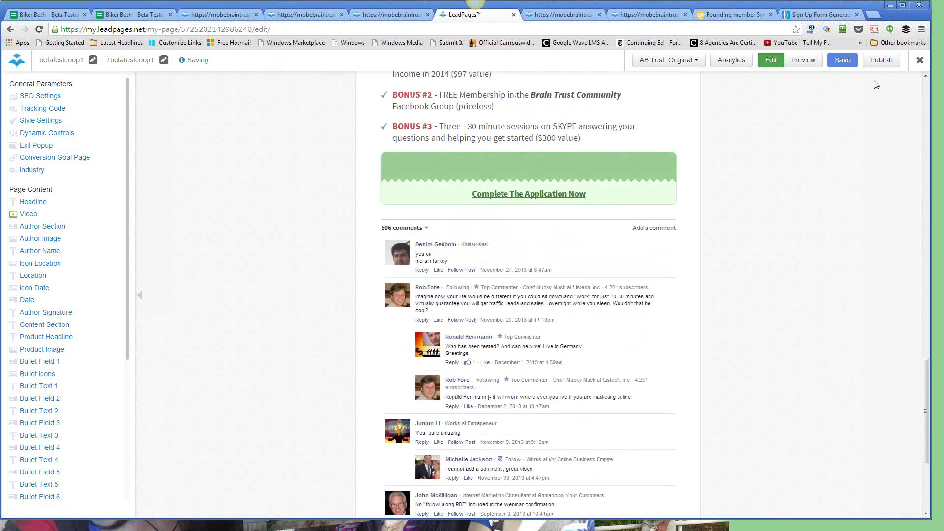
left_click(880, 60)
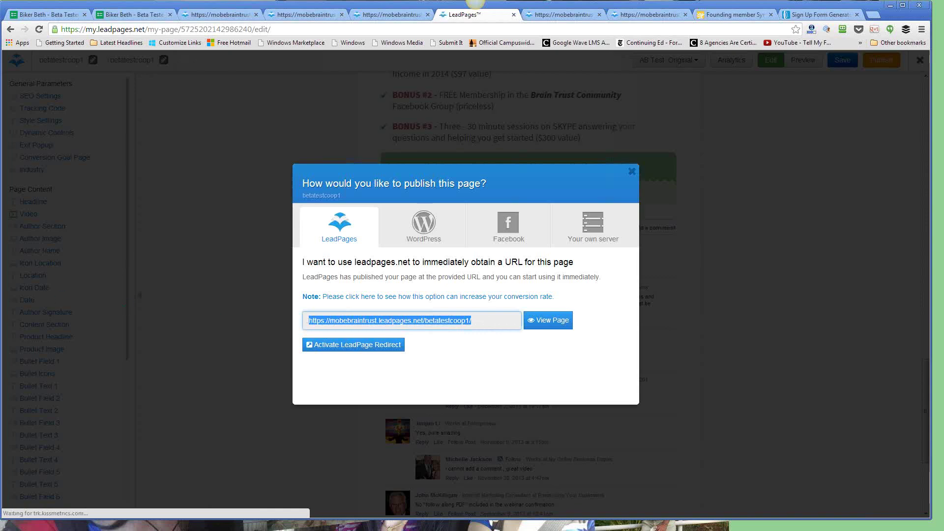
key("alt+Tab")
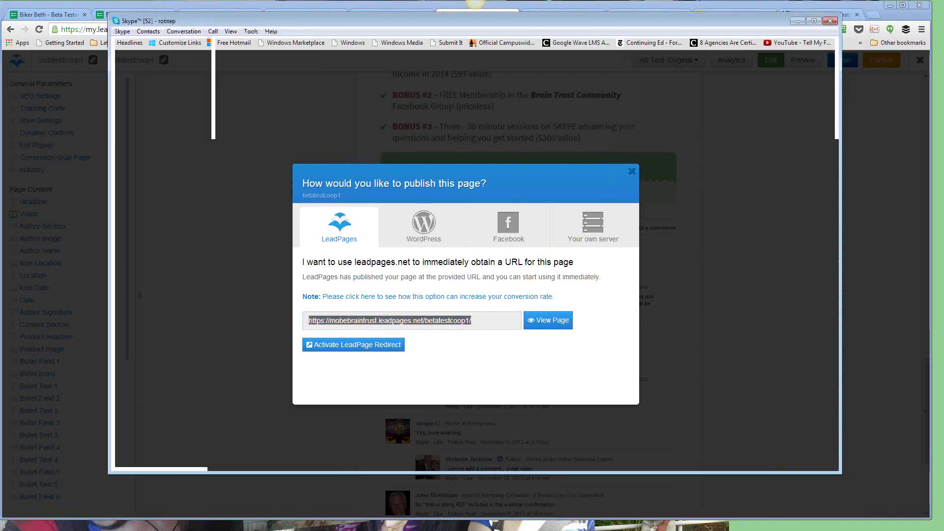
Drag the Skype chat window off screen to reveal the LeadPages publish details
left_click(170, 89)
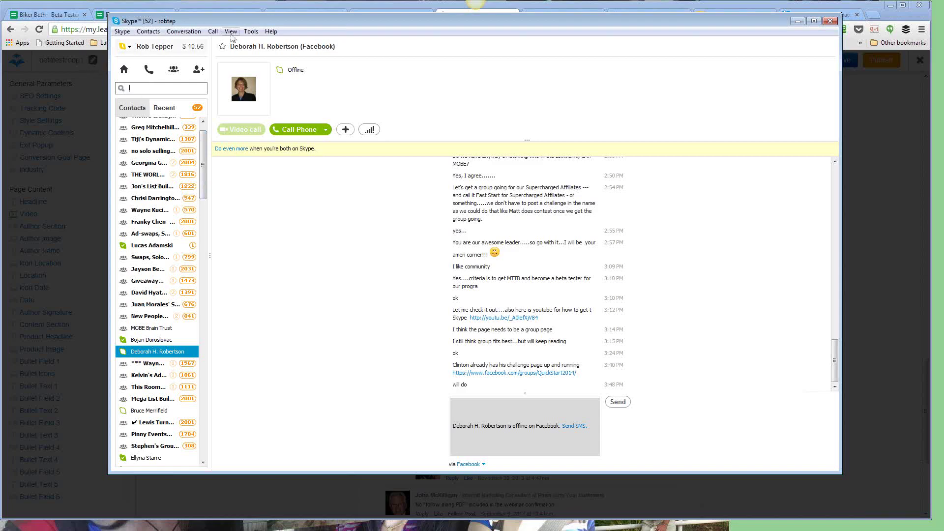
left_click_drag(312, 19, 0, 21)
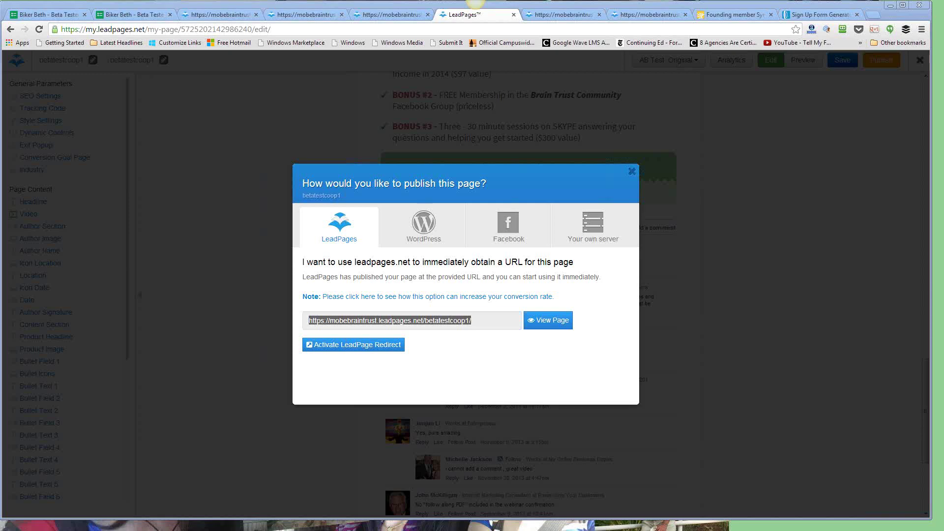
Close the publish dialog and bring the betatestcoop1 editor back up to the headline
left_click(633, 171)
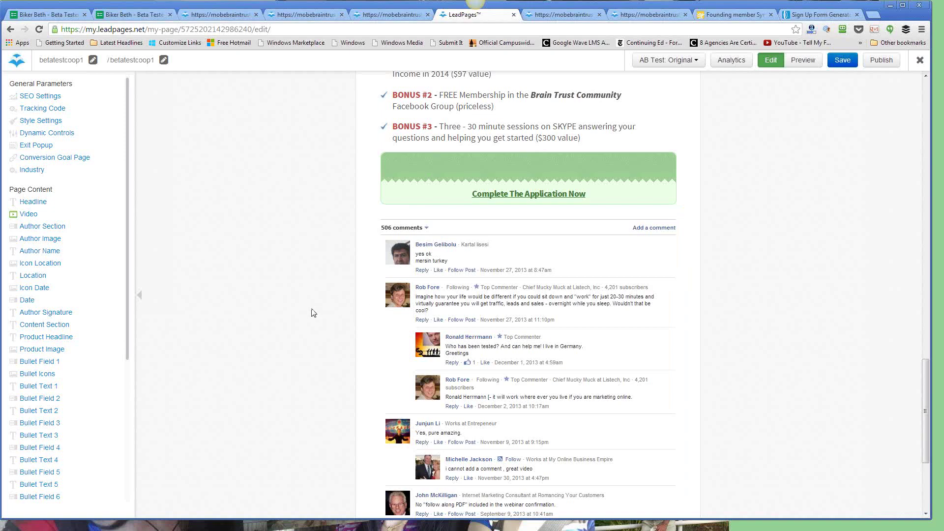
scroll(327, 278, "up", 5)
scroll(329, 272, "up", 12)
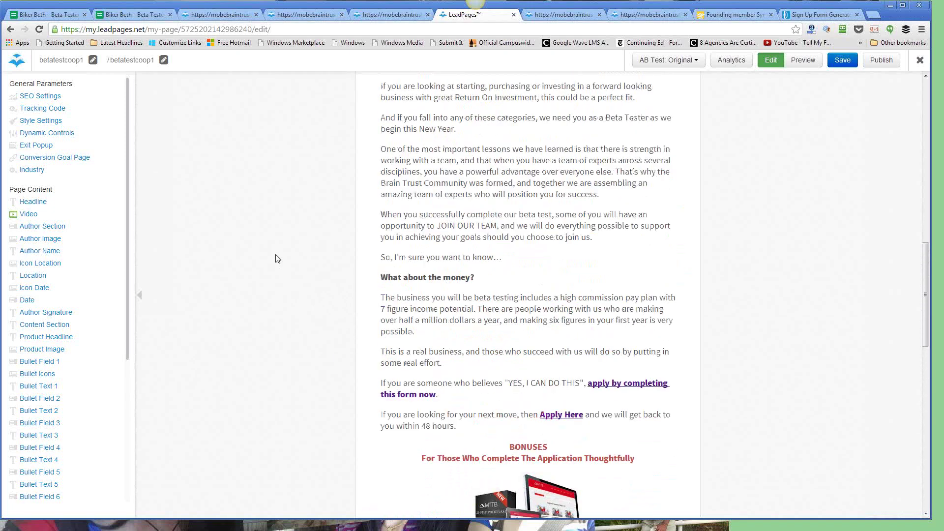
scroll(596, 261, "up", 8)
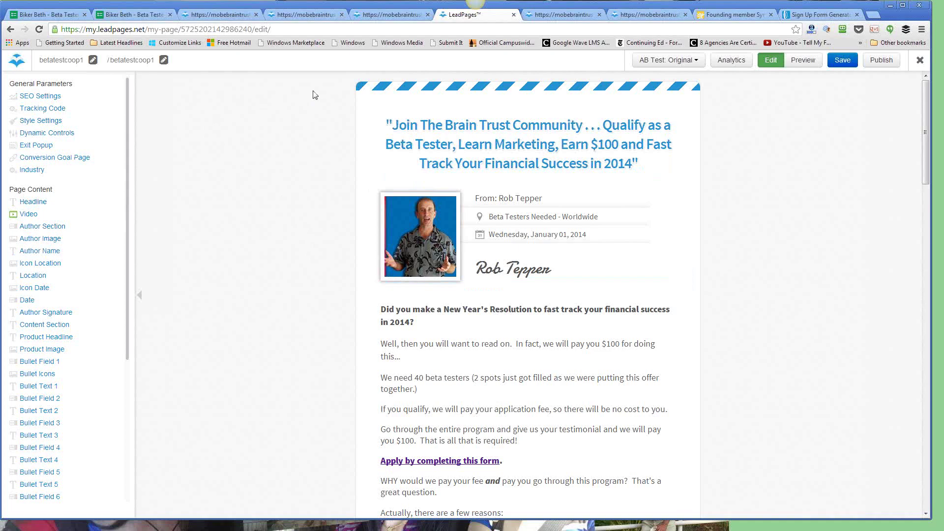
Trial-rename the form document, replacing the leading name with the new tester's name
left_click(29, 15)
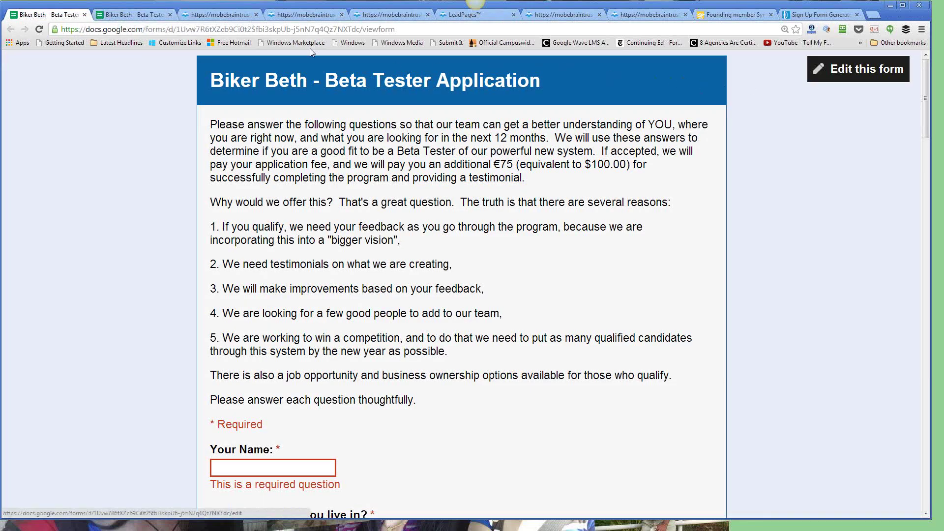
left_click(153, 16)
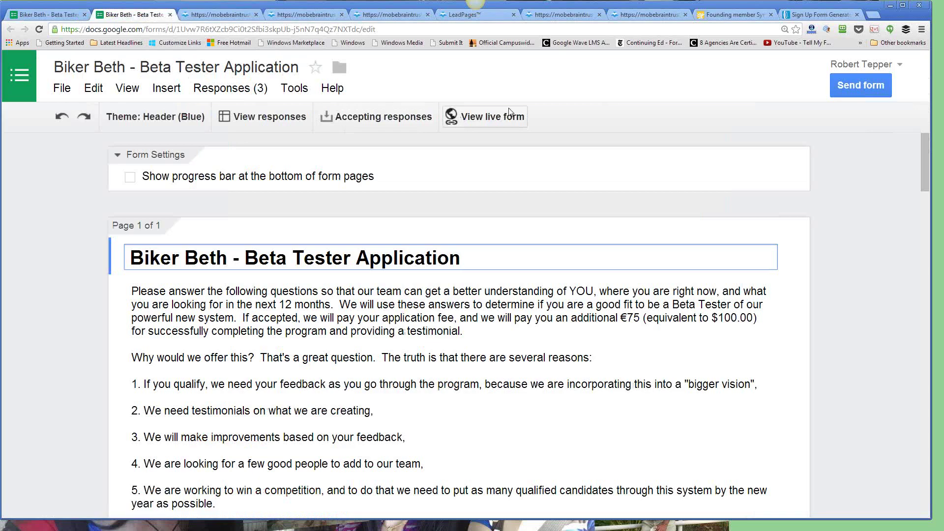
left_click(119, 69)
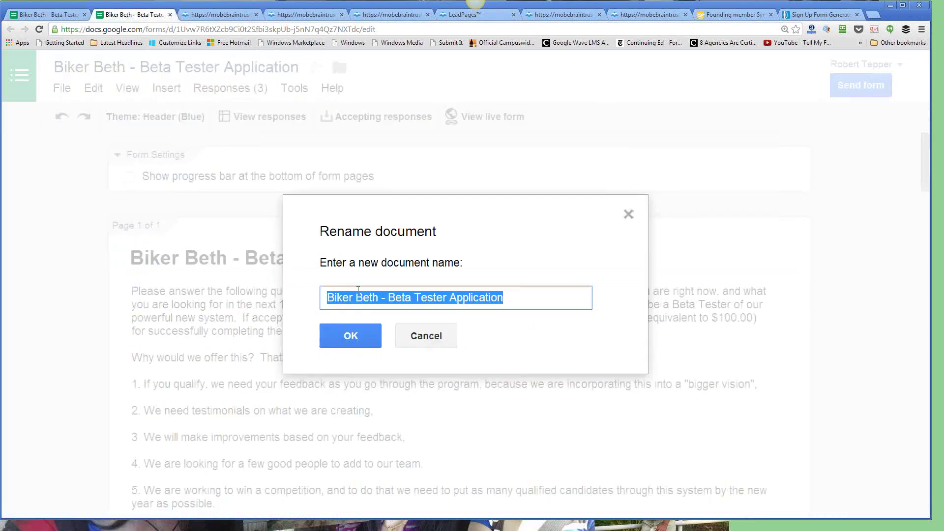
left_click(377, 298)
left_click_drag(375, 298, 325, 299)
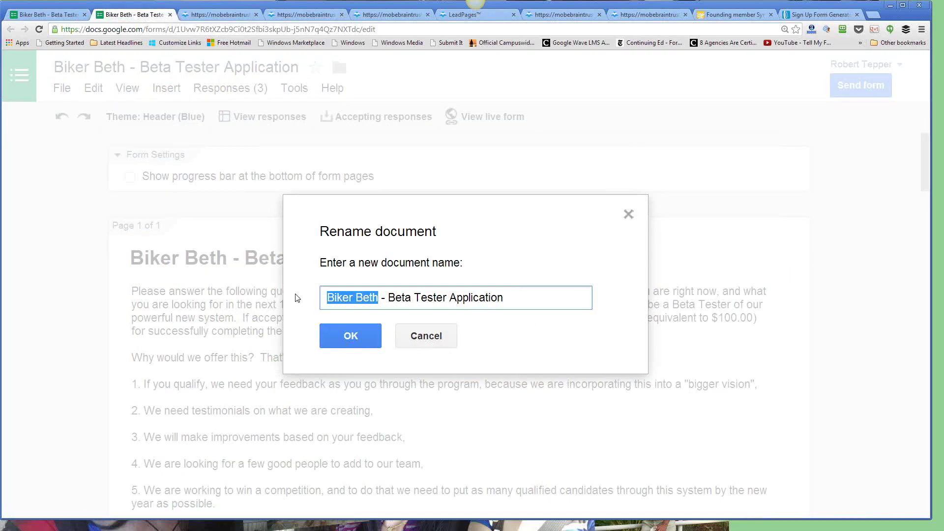
type("Clint")
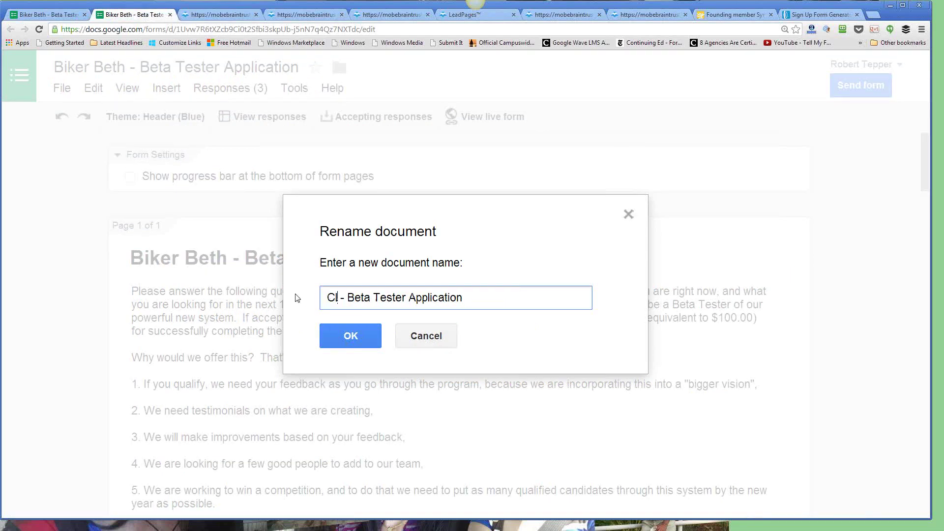
type("on")
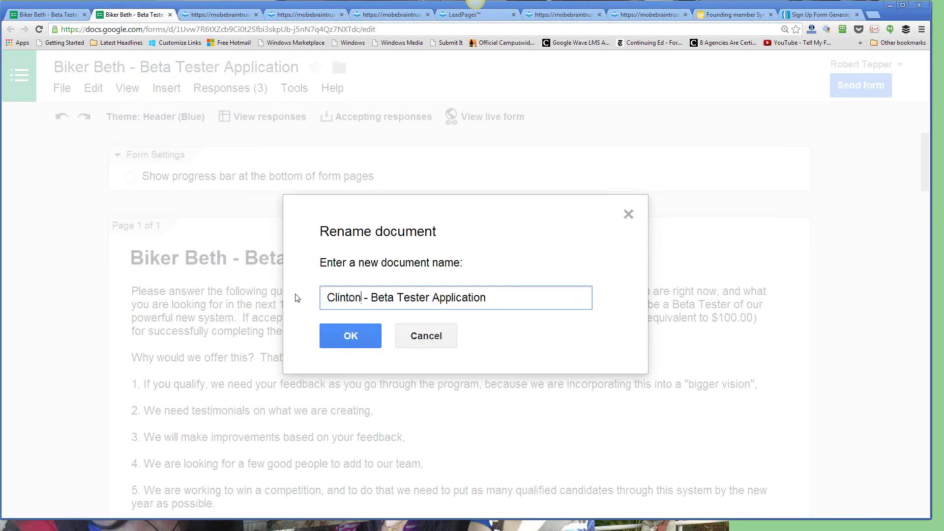
type(" Lewis")
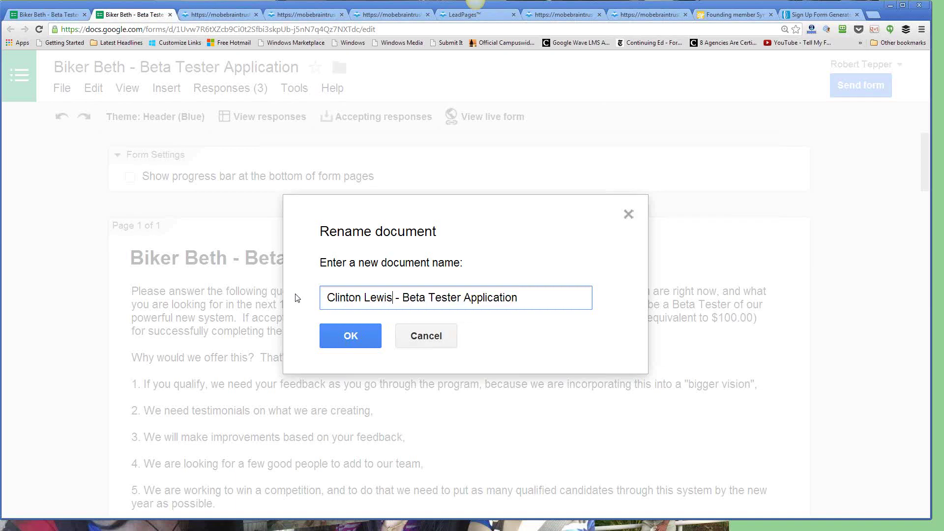
left_click(354, 343)
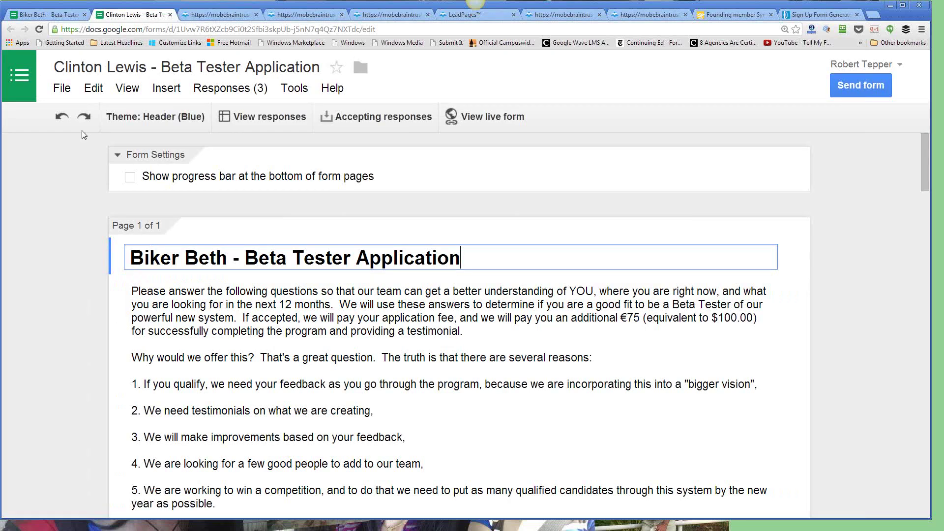
Rename the document back to its original name, matching the form's own title
left_click(113, 69)
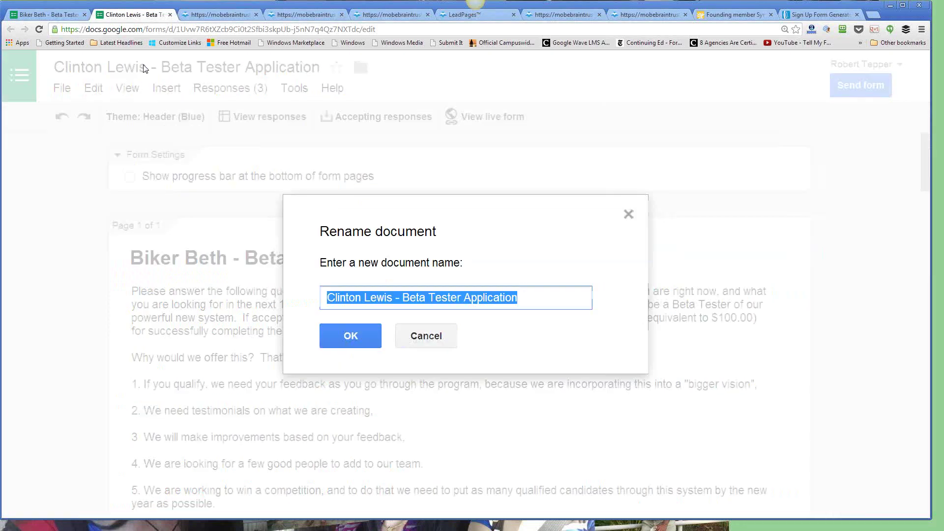
left_click(389, 295)
left_click_drag(393, 298, 295, 305)
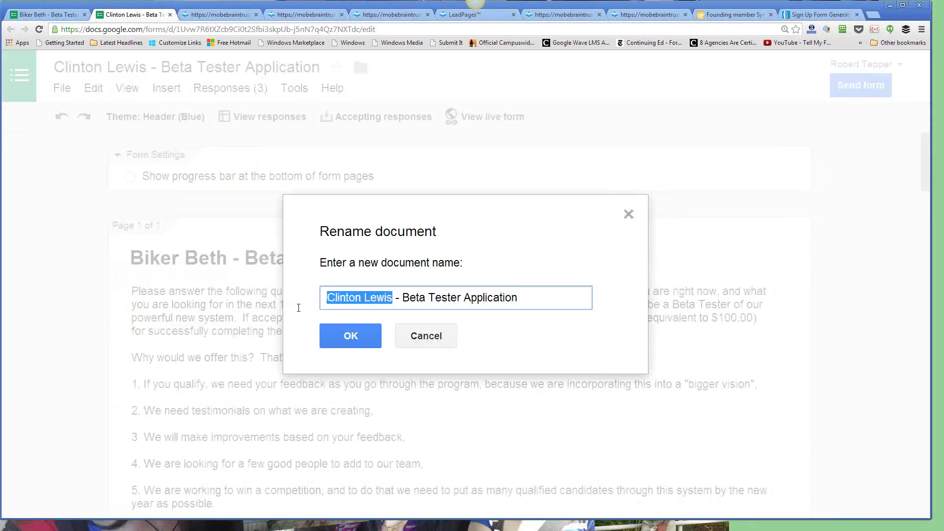
type("Biker B")
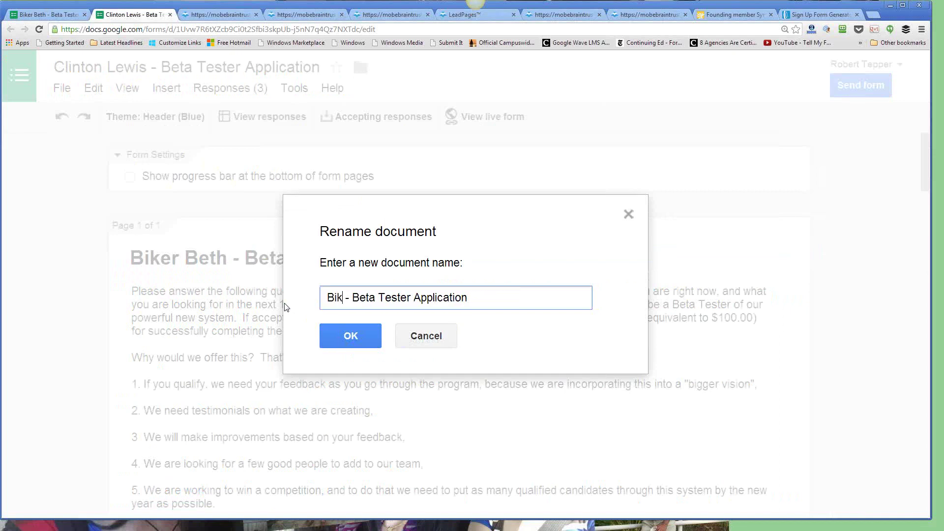
type("eth")
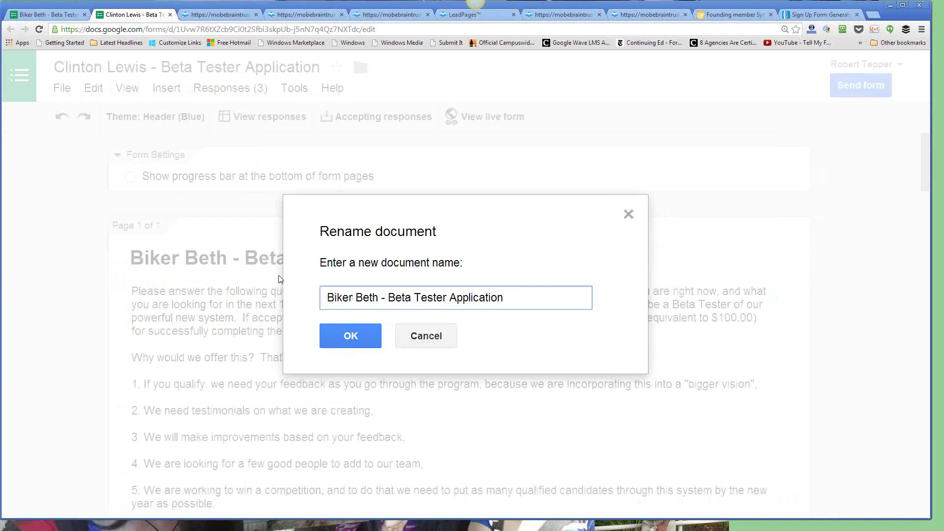
left_click(352, 335)
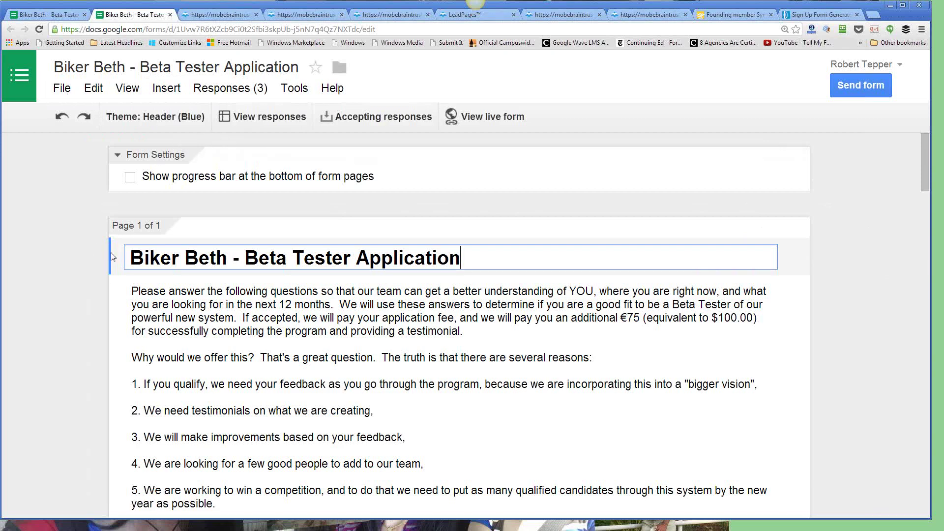
Make a copy of the form named with the new tester's name plus '- Beta Tester Application'
left_click(61, 90)
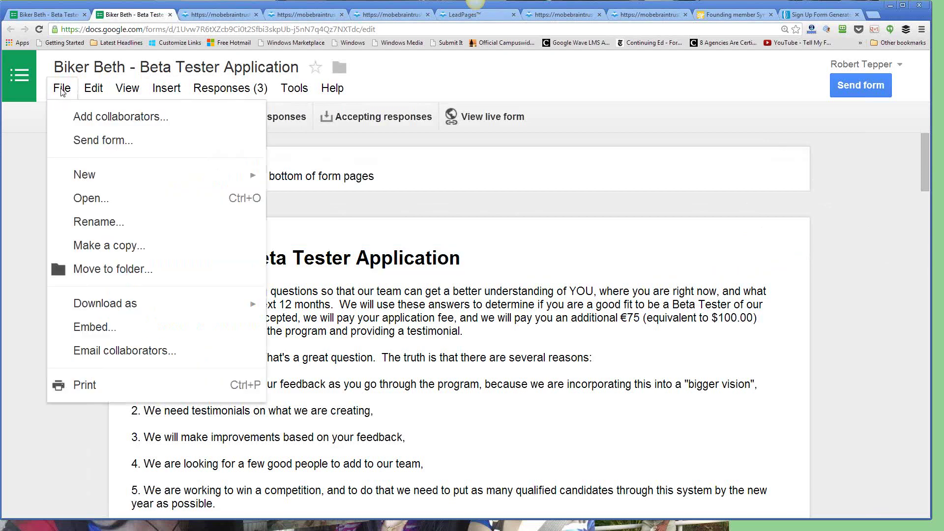
left_click(21, 264)
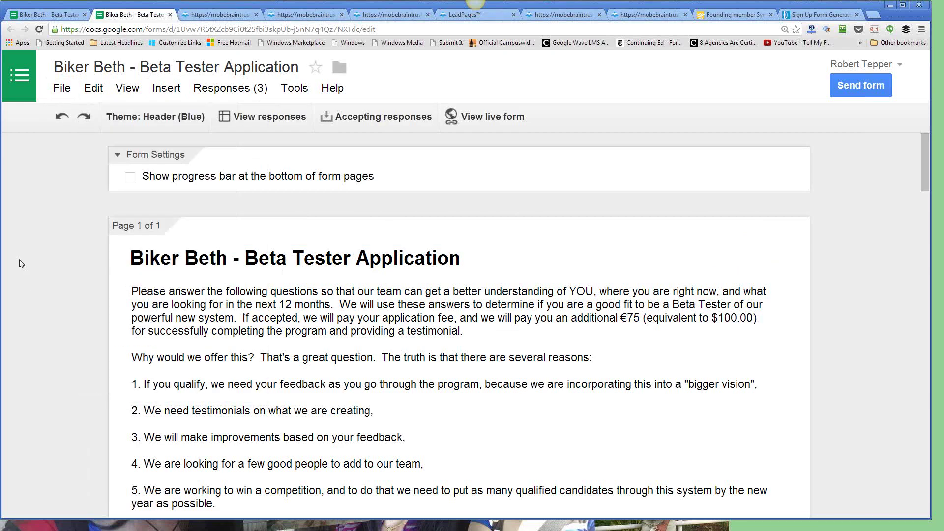
left_click(60, 92)
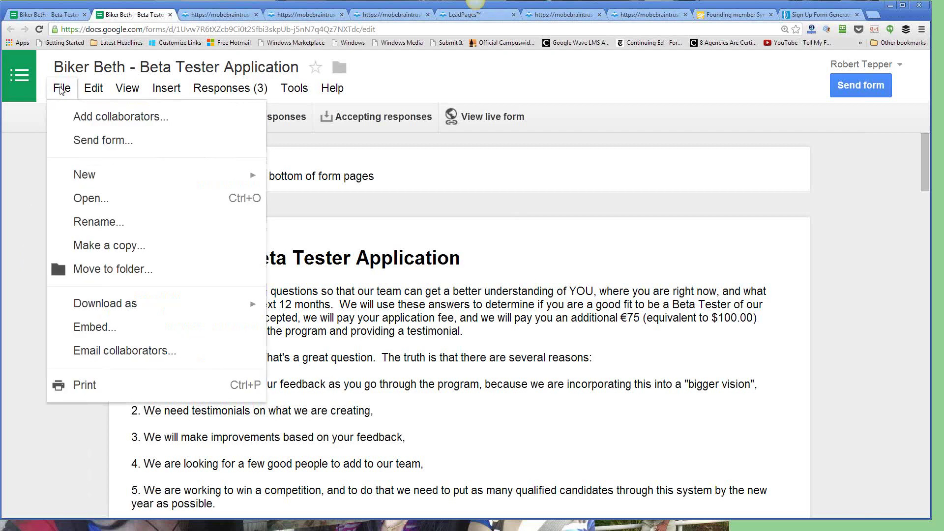
left_click(101, 246)
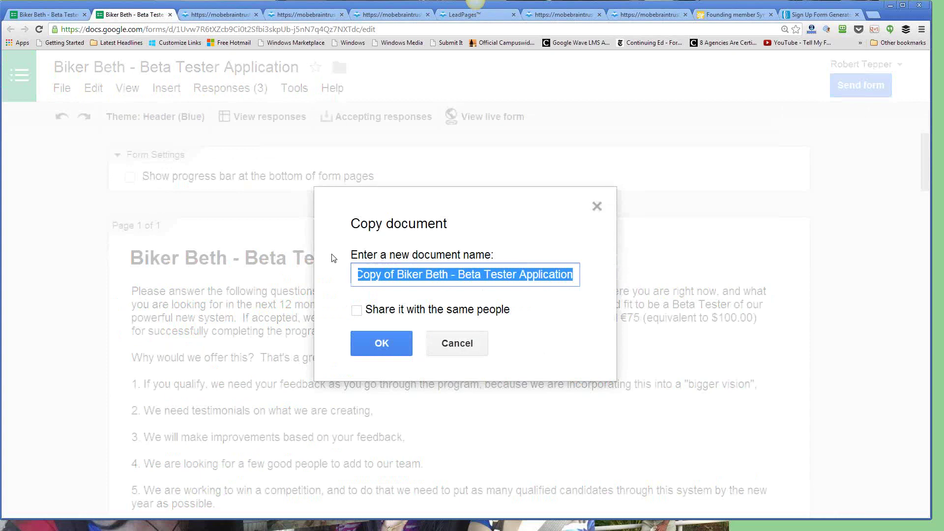
left_click(437, 274)
left_click_drag(451, 273, 325, 276)
type("Clinto")
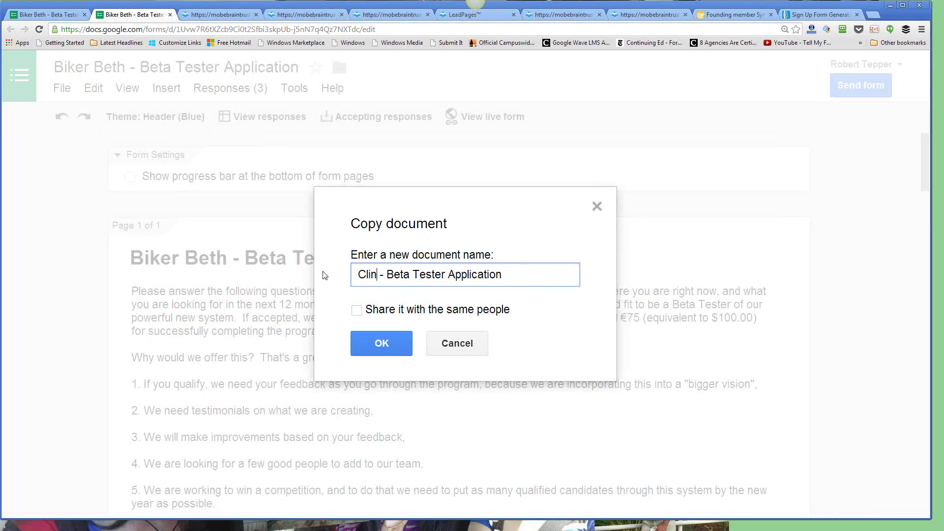
type("n Lewis")
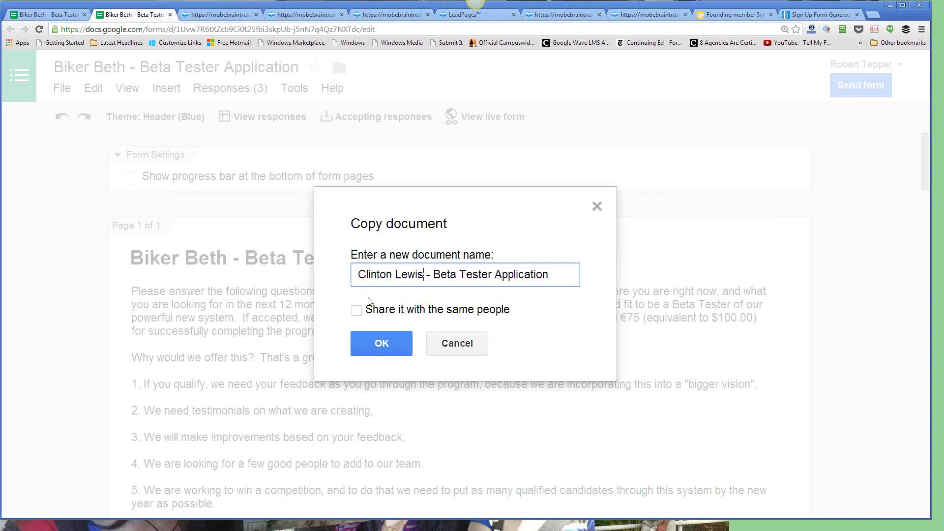
left_click(385, 342)
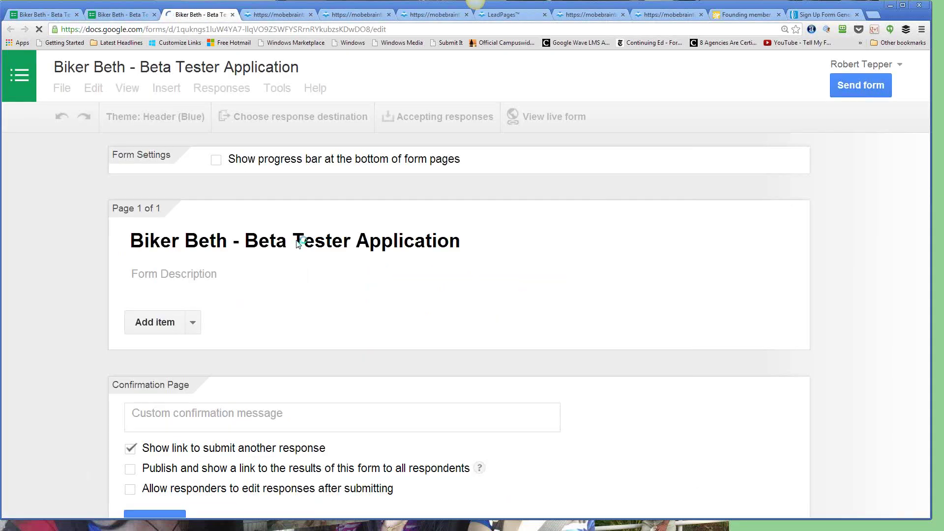
Replace the old name in the form title with the new tester's name
left_click(233, 262)
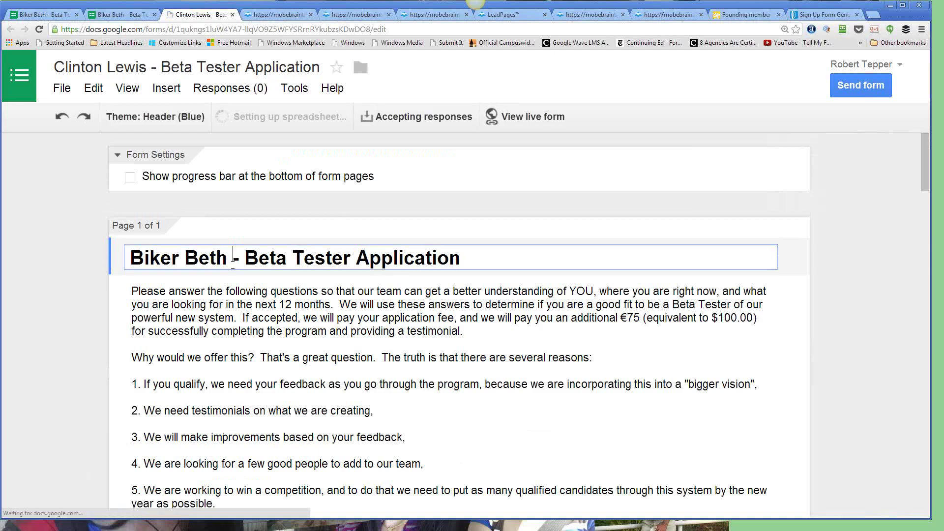
left_click_drag(228, 259, 76, 219)
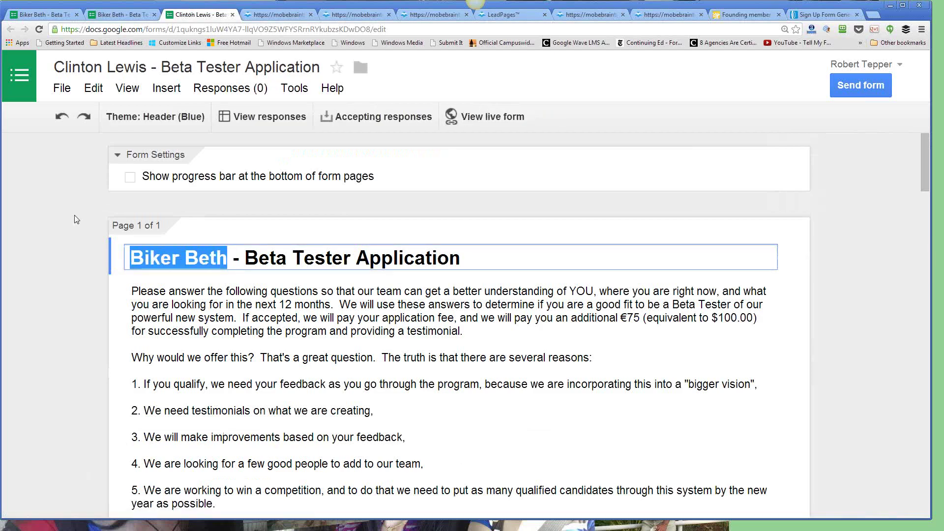
type("Clo")
key("BackSpace")
type("inton Lewis")
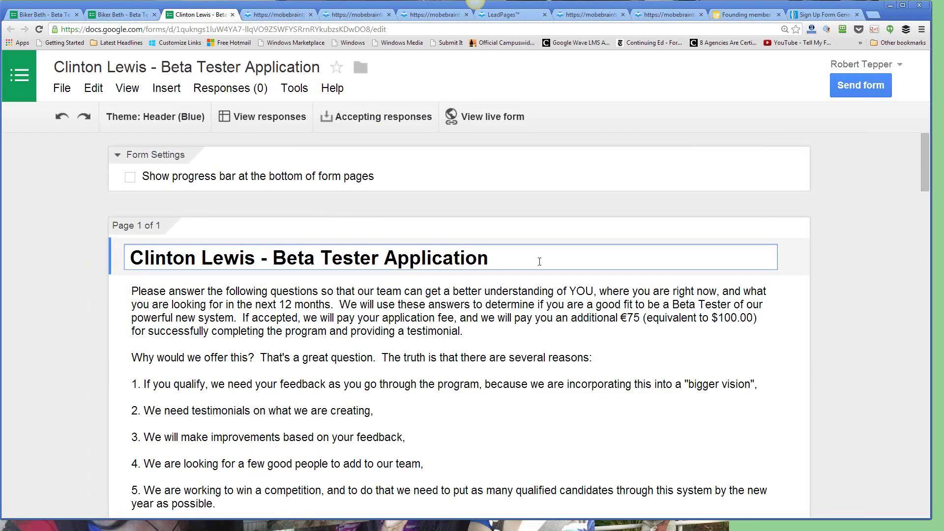
Change the reward wording from '€75 (equivalent to $100.00)' to 'US$100.00'
scroll(550, 280, "down", 1)
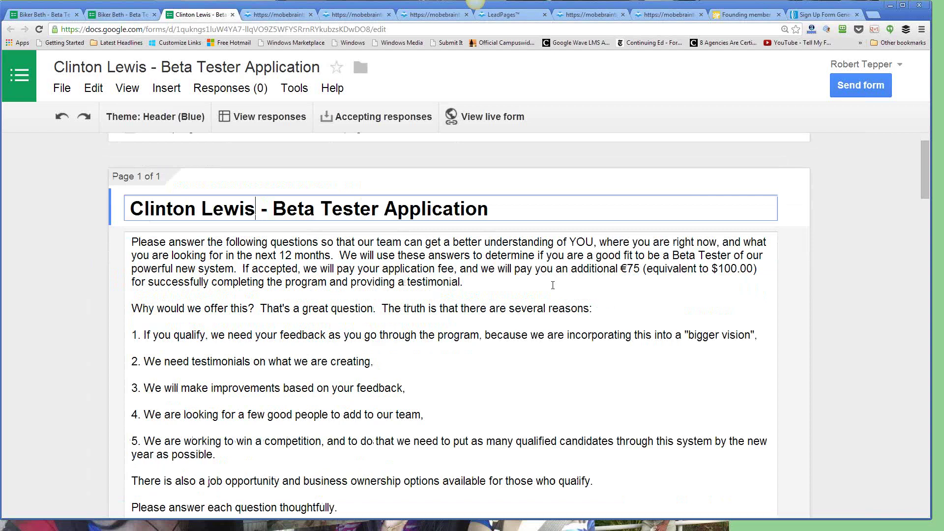
left_click_drag(619, 268, 713, 269)
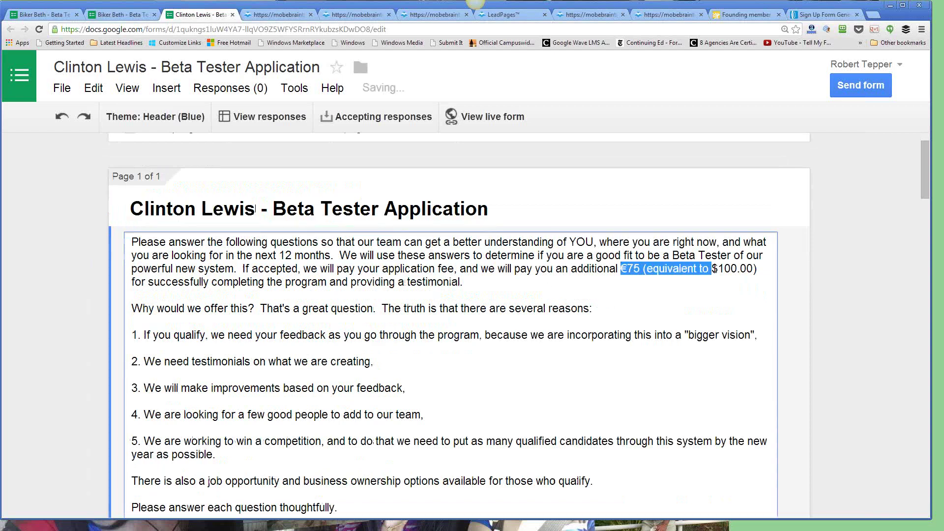
key("Delete")
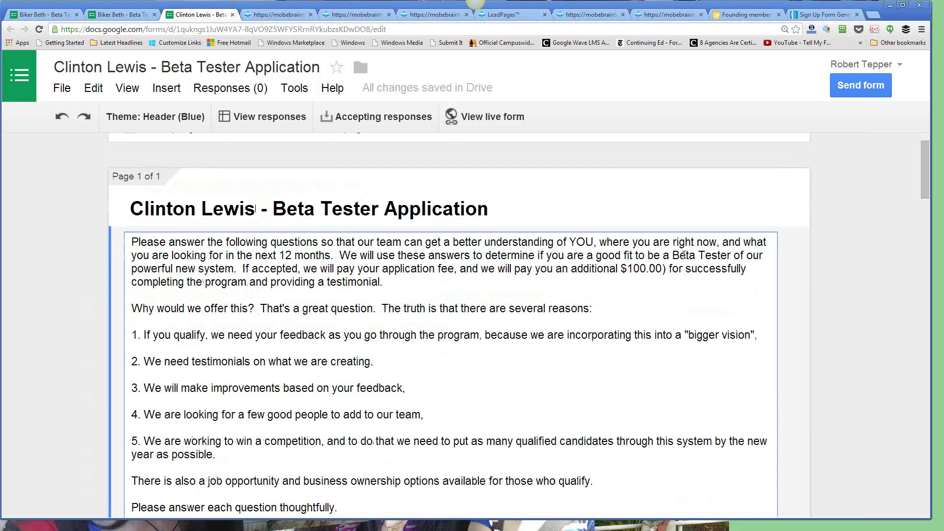
type("US")
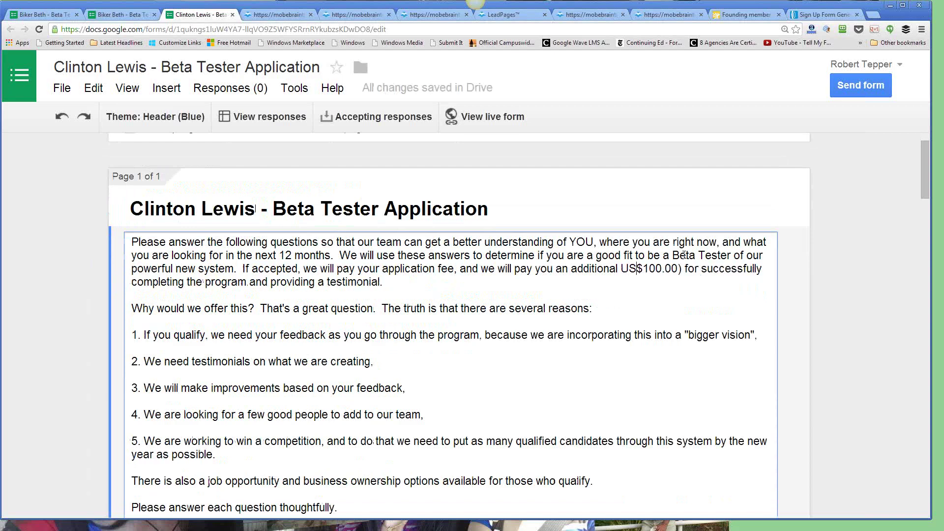
key("BackSpace")
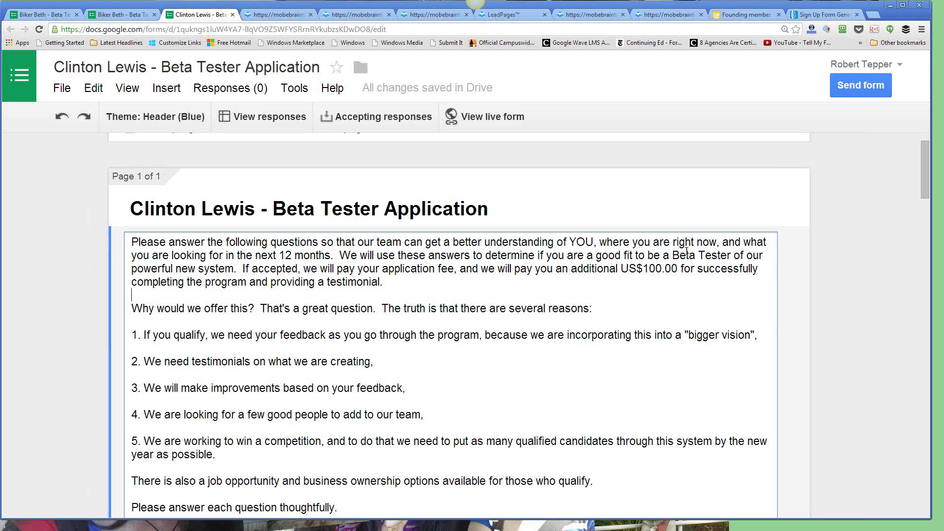
Delete reason 5 and its leftover blank line from the description
scroll(418, 465, "down", 3)
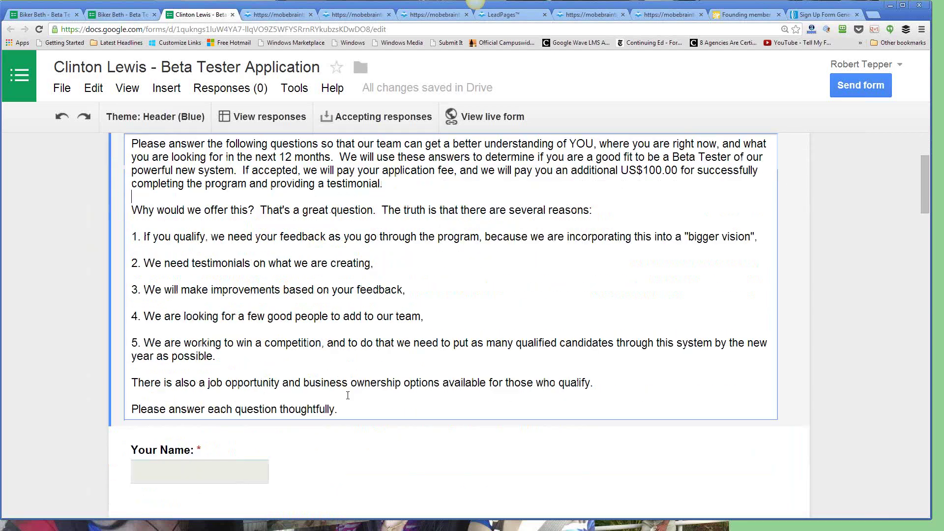
left_click_drag(214, 308, 131, 283)
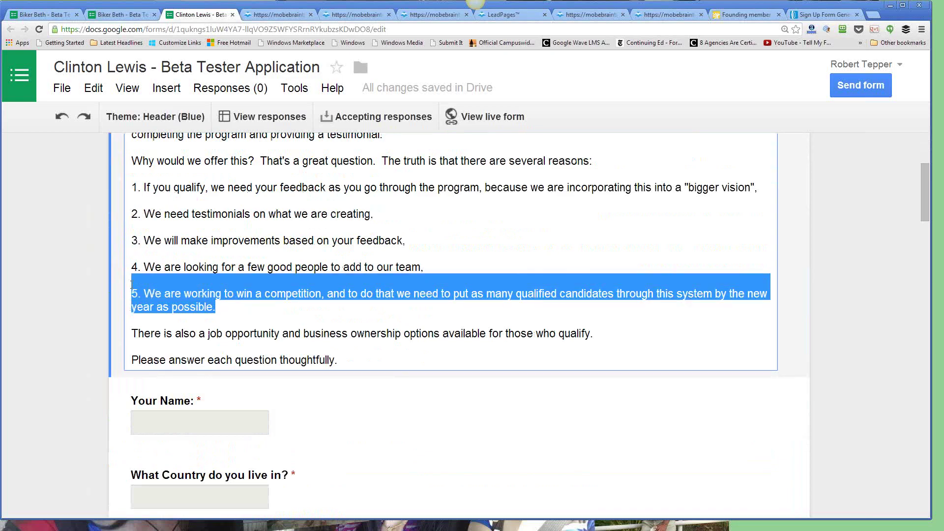
key("BackSpace")
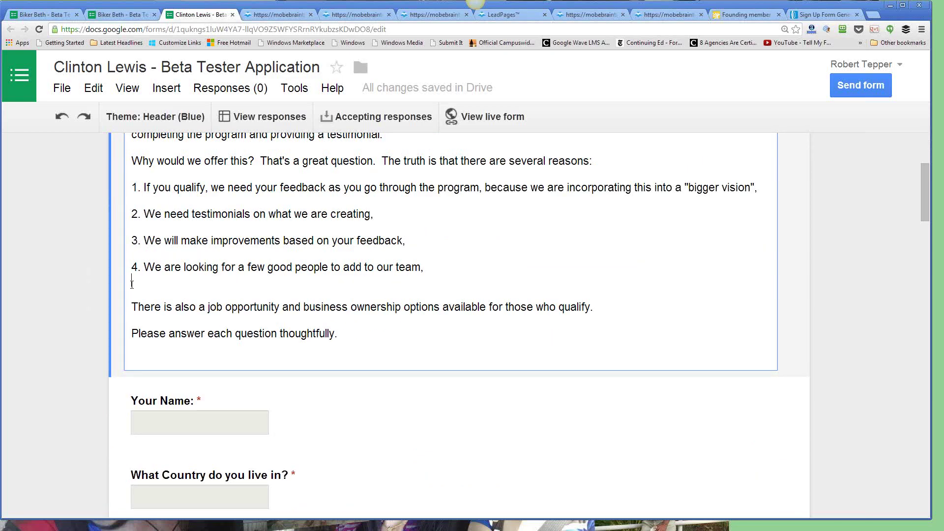
key("BackSpace")
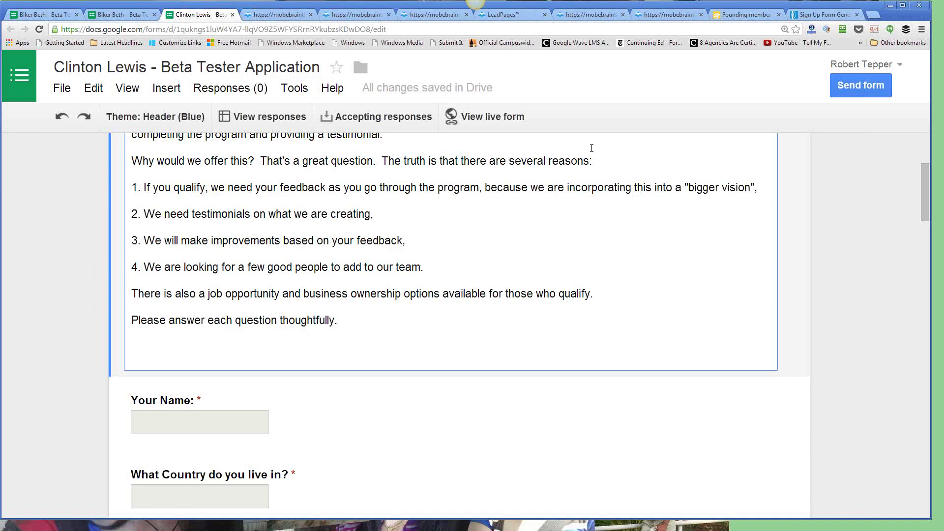
Open the form's linked responses spreadsheet in a new tab
scroll(708, 288, "down", 1)
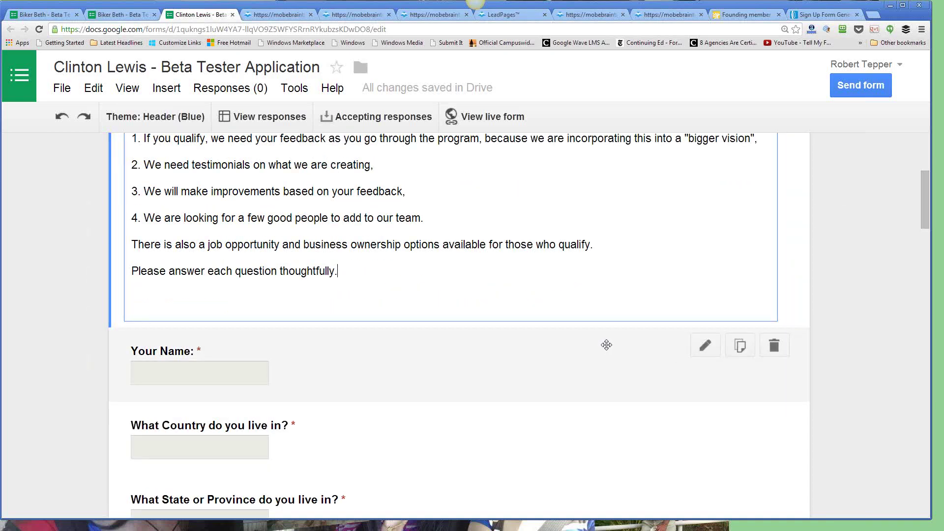
scroll(606, 345, "down", 7)
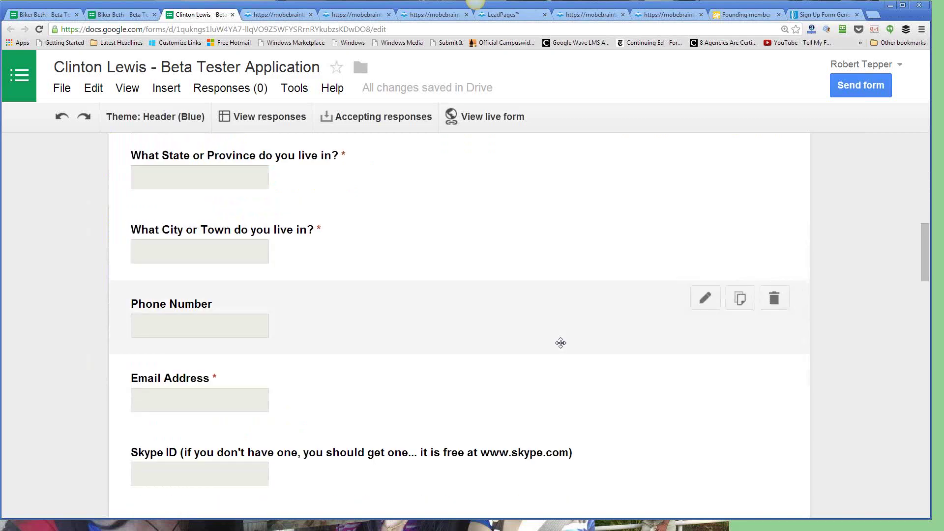
scroll(560, 342, "down", 15)
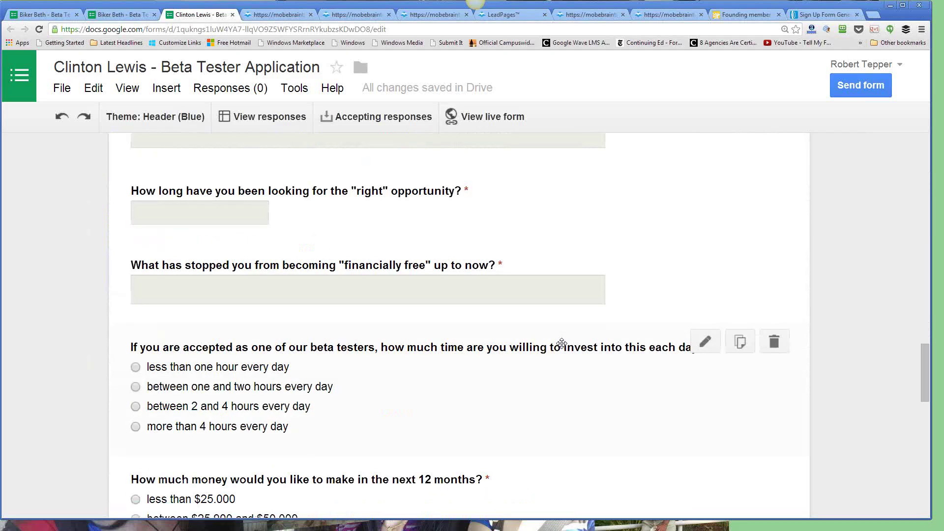
scroll(561, 343, "down", 9)
scroll(560, 343, "up", 13)
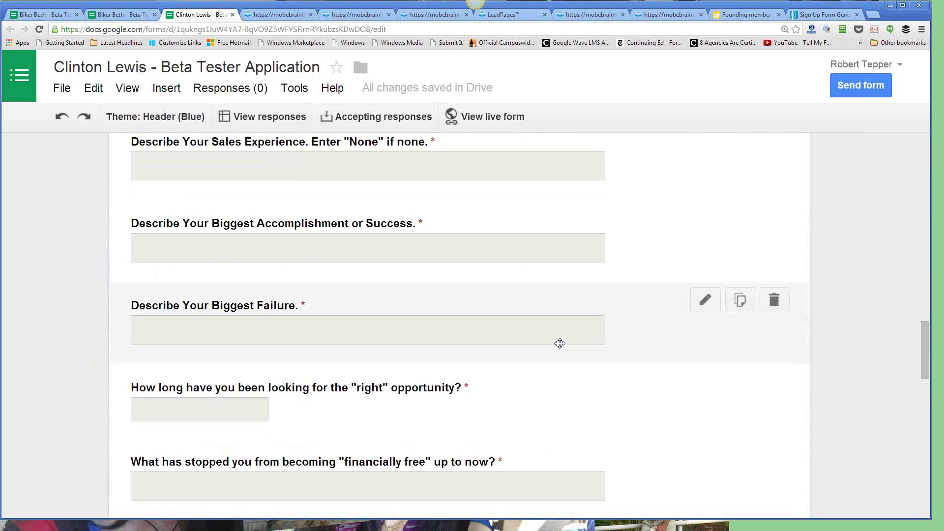
scroll(559, 343, "up", 20)
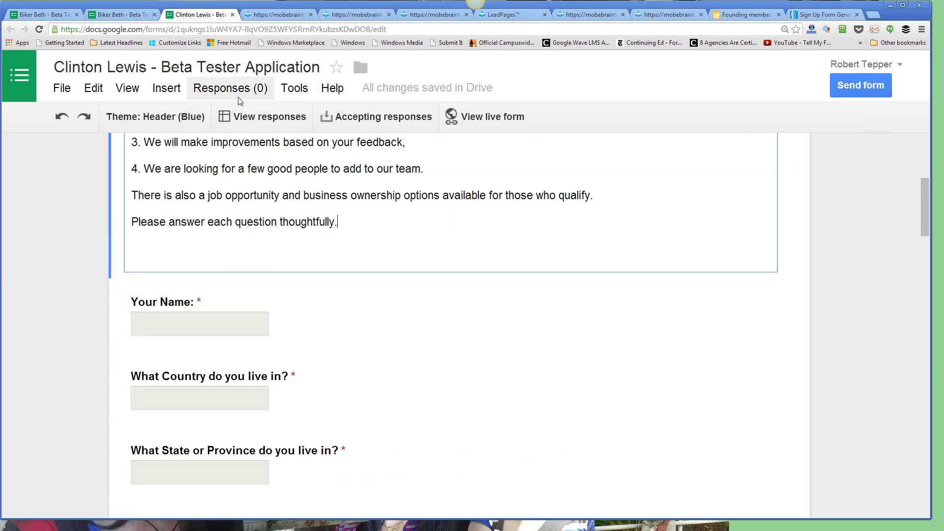
left_click(253, 118)
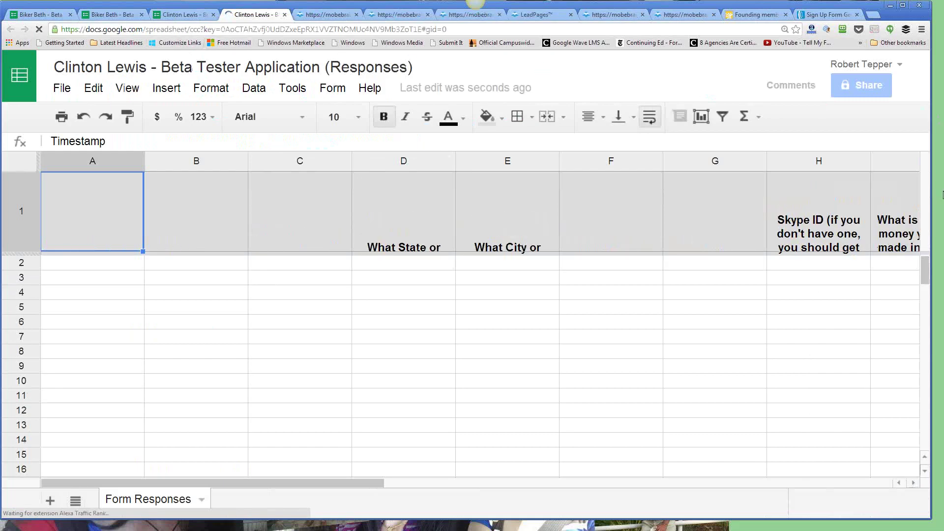
Back in the form editor, choose File > Add collaborators..
left_click(175, 15)
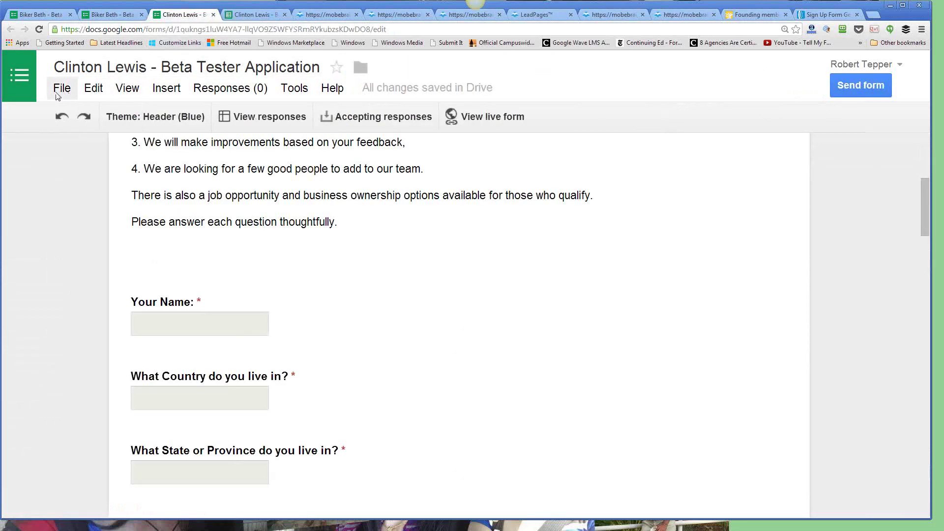
left_click(60, 89)
left_click(84, 117)
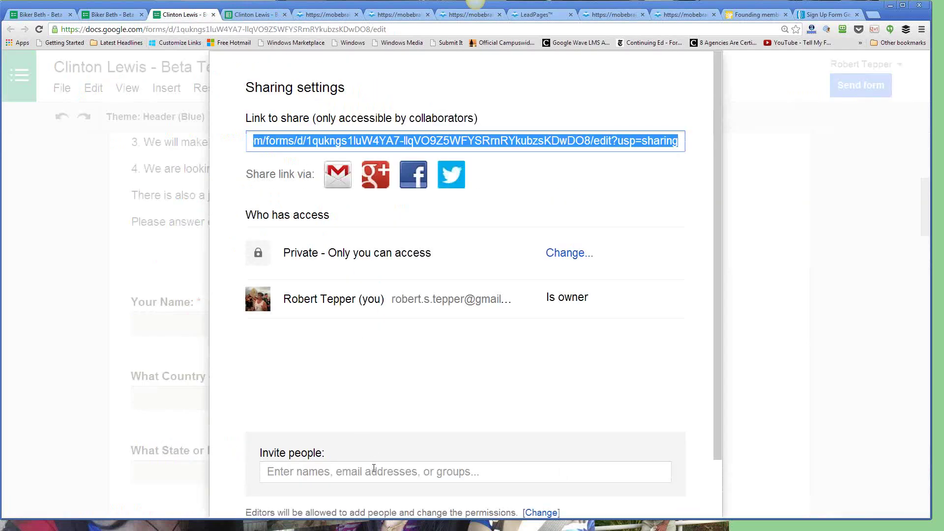
Invite the partner's suggested contact with edit access, save the sharing, and close Sharing settings
left_click(380, 470)
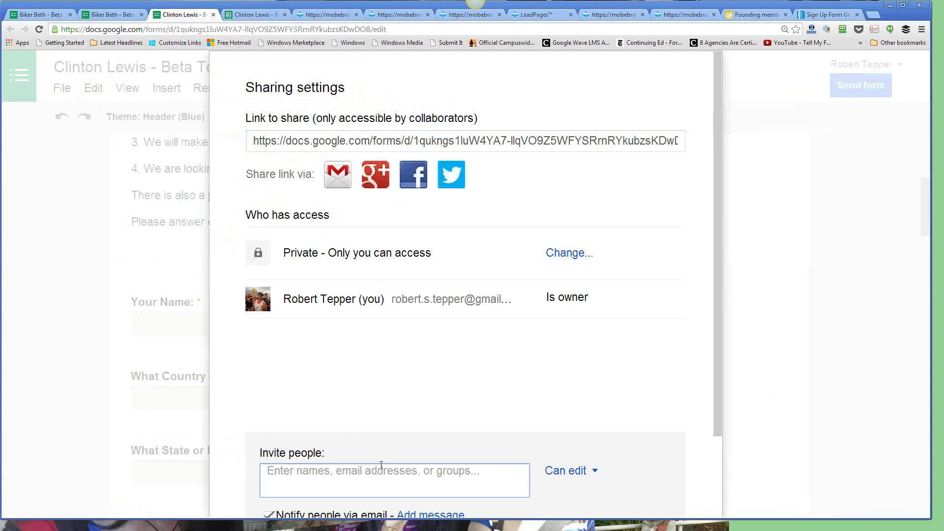
type("lvprop")
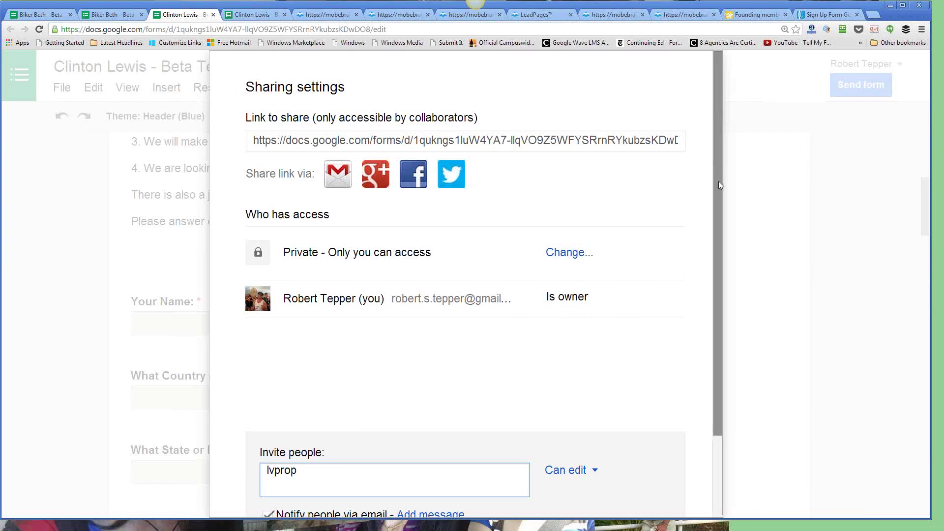
scroll(718, 185, "down", 3)
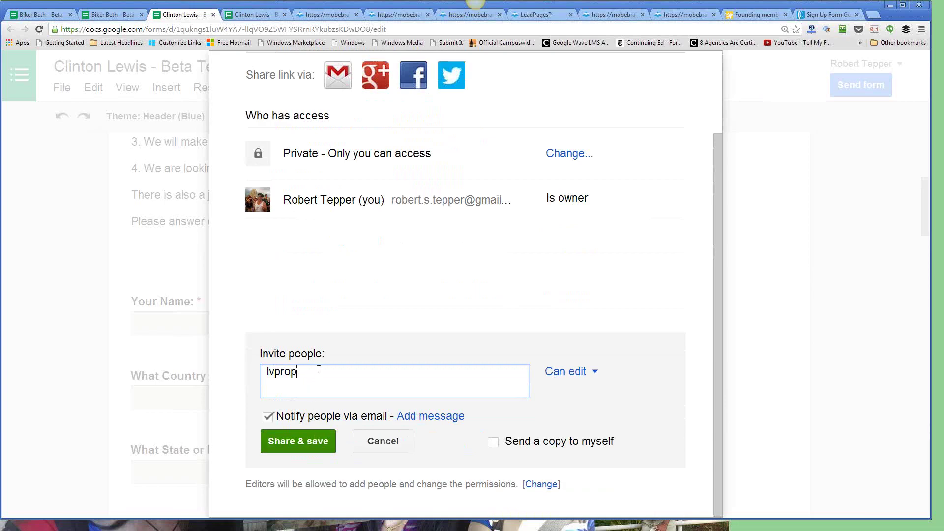
key("BackSpace")
key("BackSpace")
key("BackSpace")
key("BackSpace")
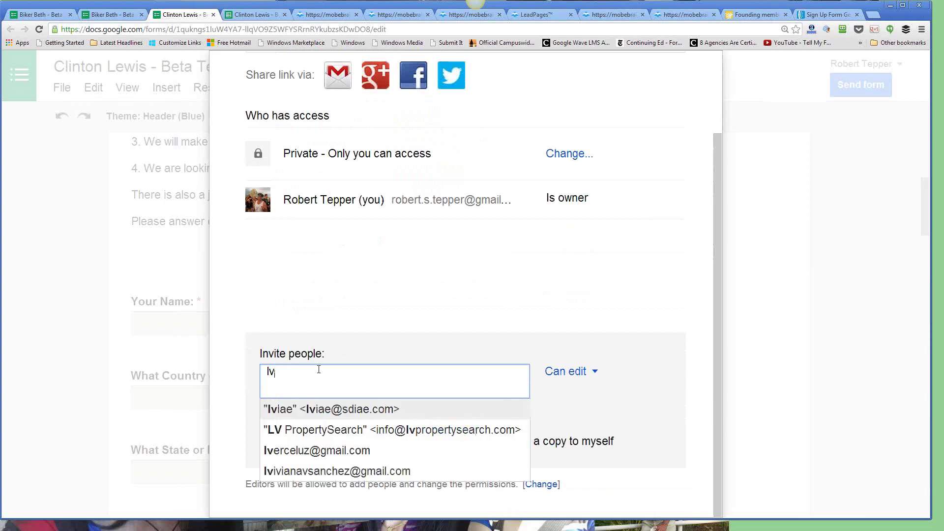
left_click(351, 431)
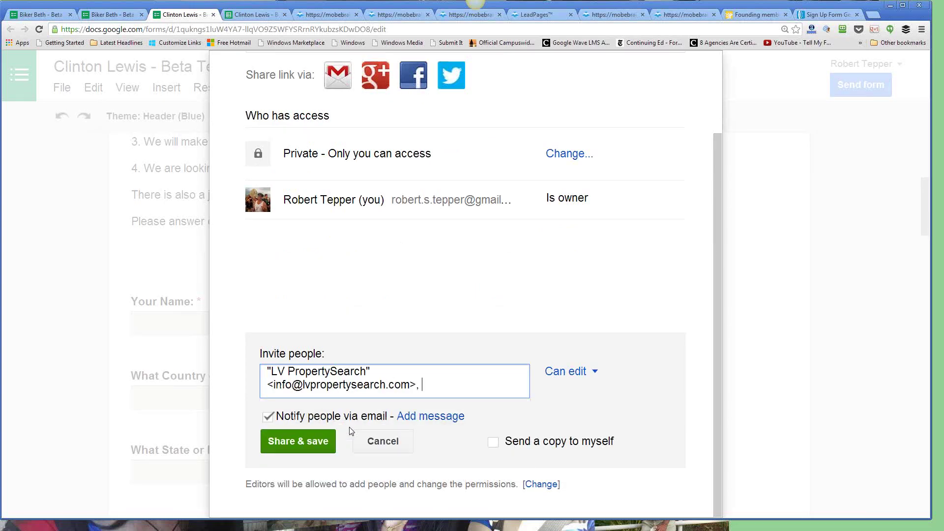
left_click(285, 442)
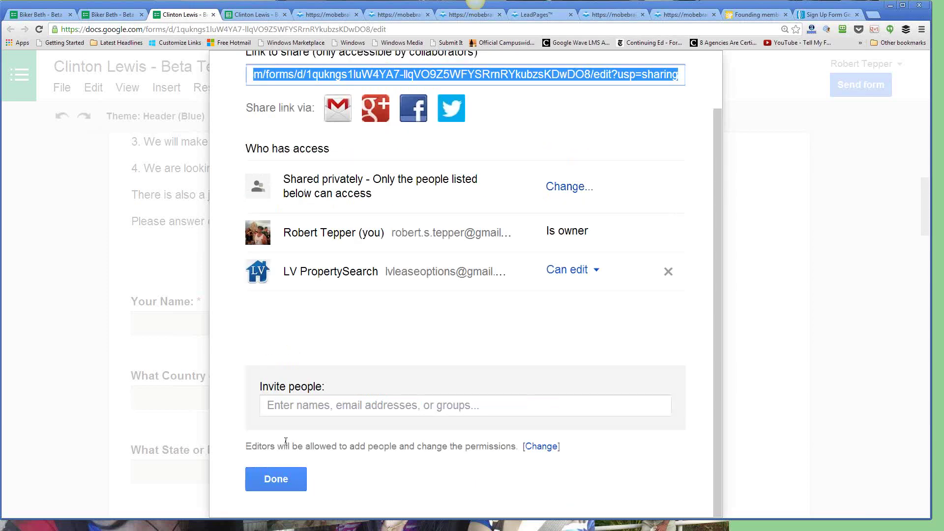
left_click(279, 480)
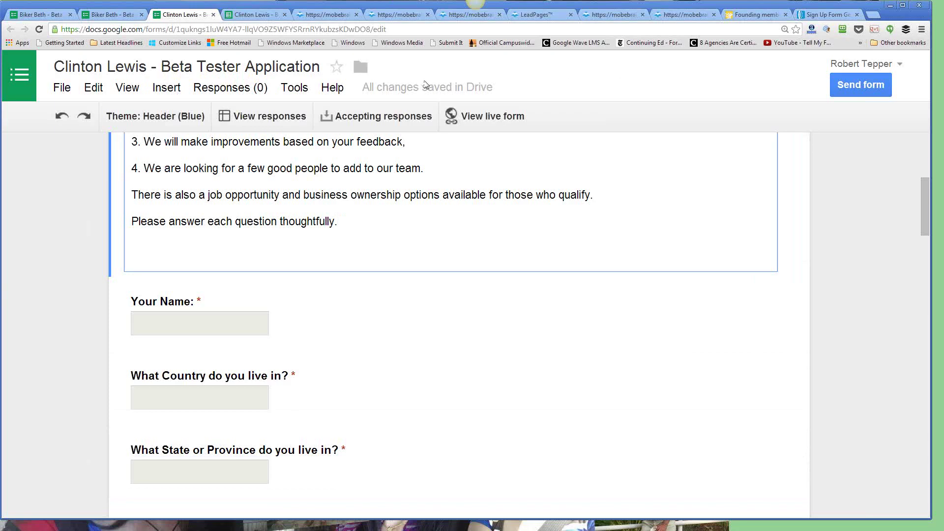
Review the live Beta Tester Application with its US$100.00 offer, select its address, then return to the editor
left_click(492, 116)
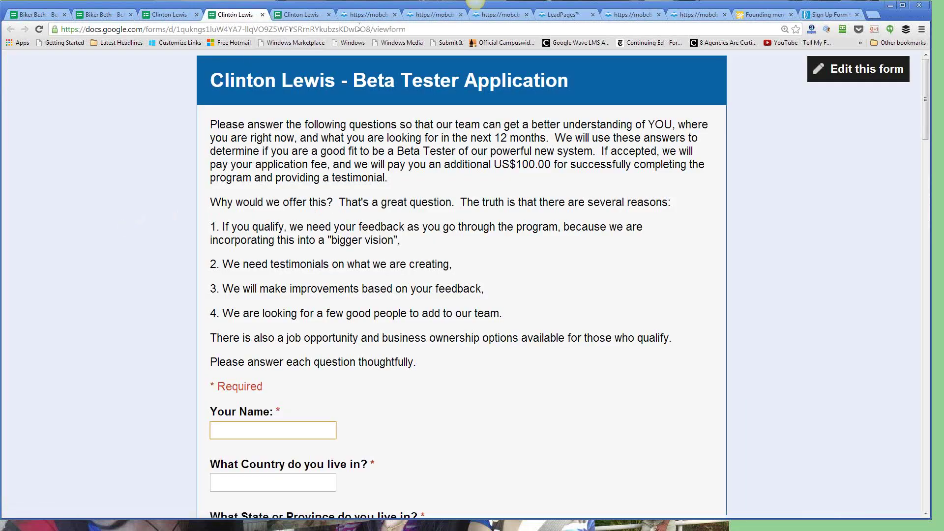
left_click_drag(407, 29, 61, 29)
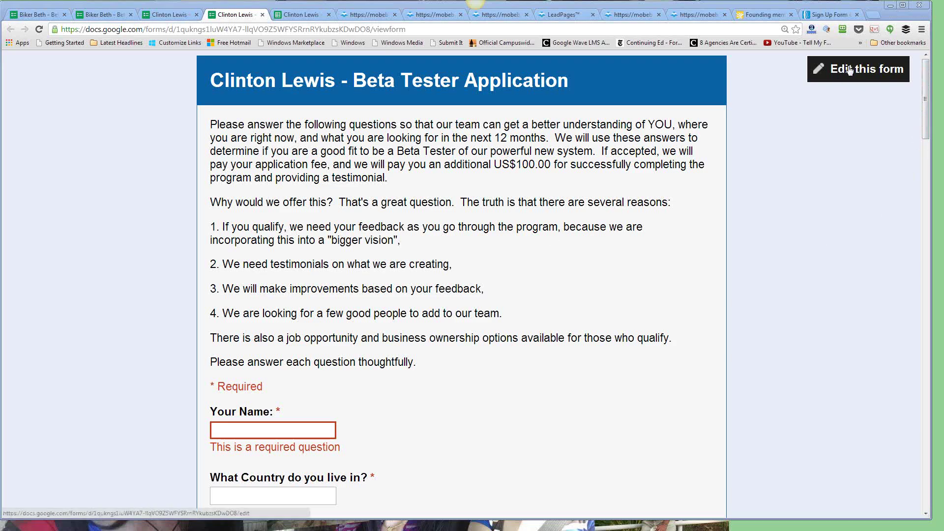
left_click(171, 18)
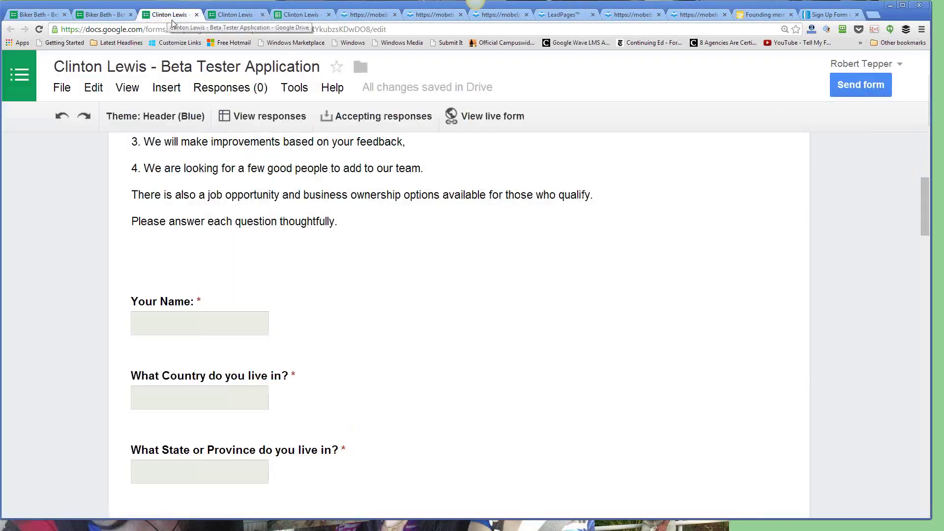